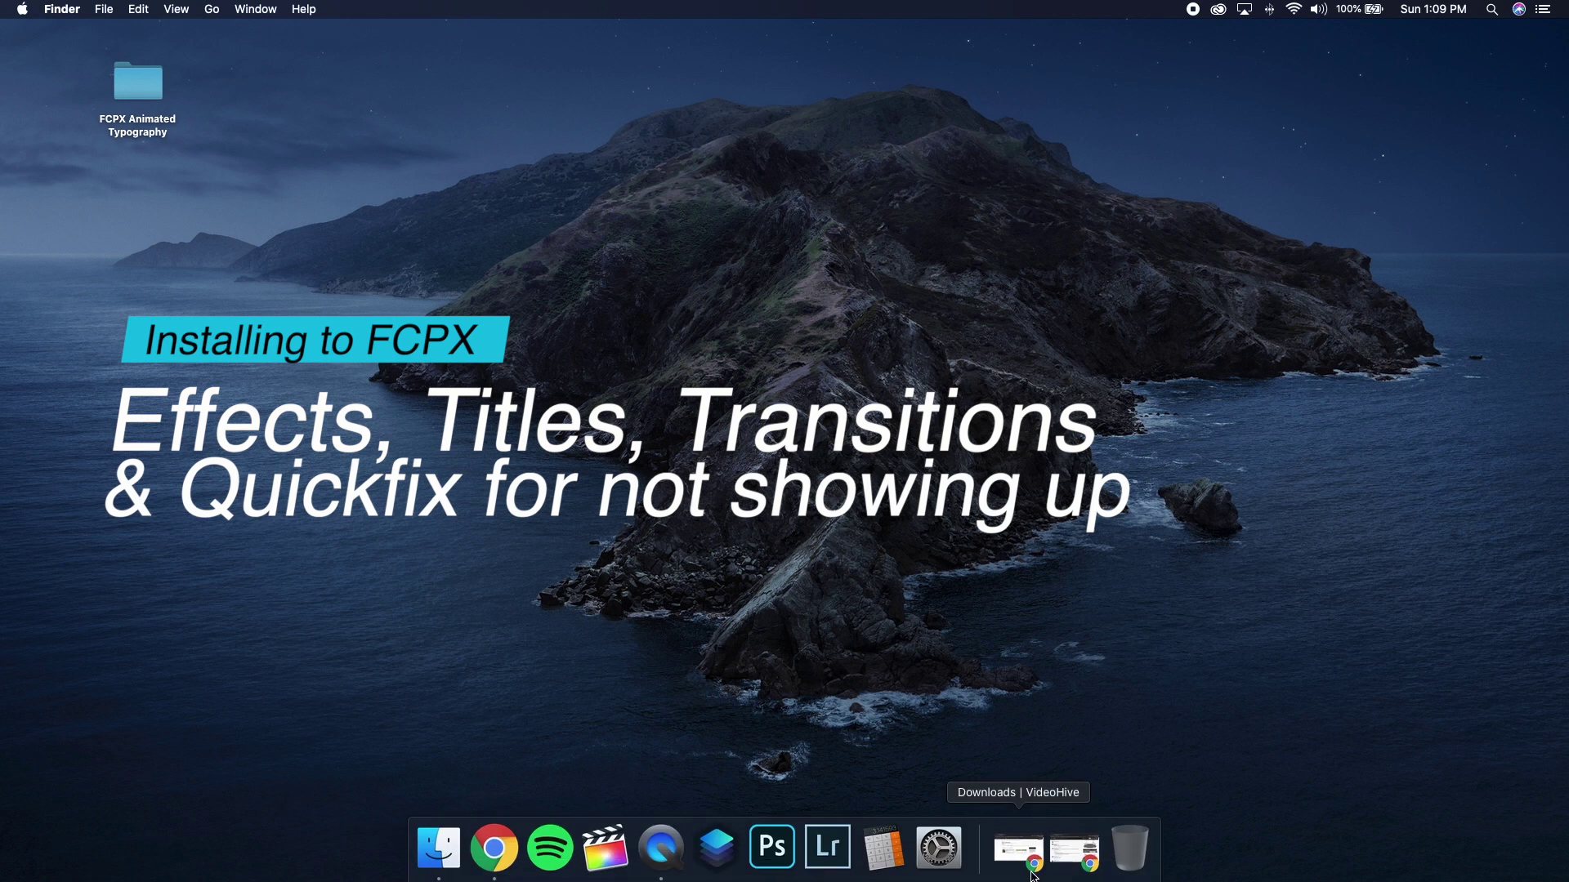
Open a Finder window on Recents and drag it into a better position.
{"action": "left_click", "coordinate": [441, 855]}
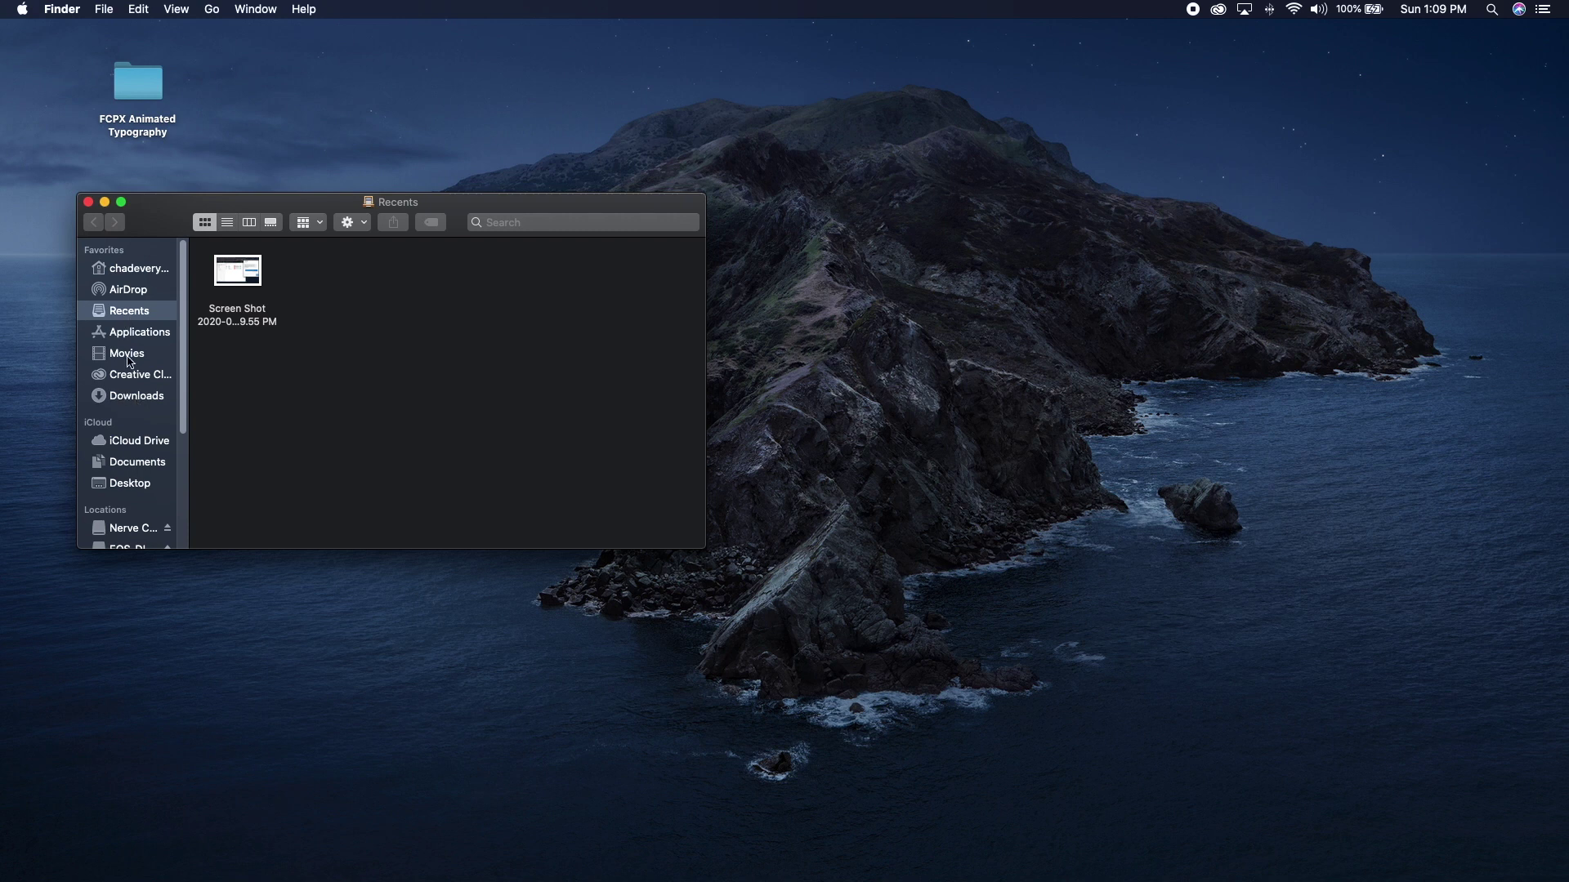
{"action": "scroll", "coordinate": [128, 381], "scroll_direction": "down", "scroll_amount": 5}
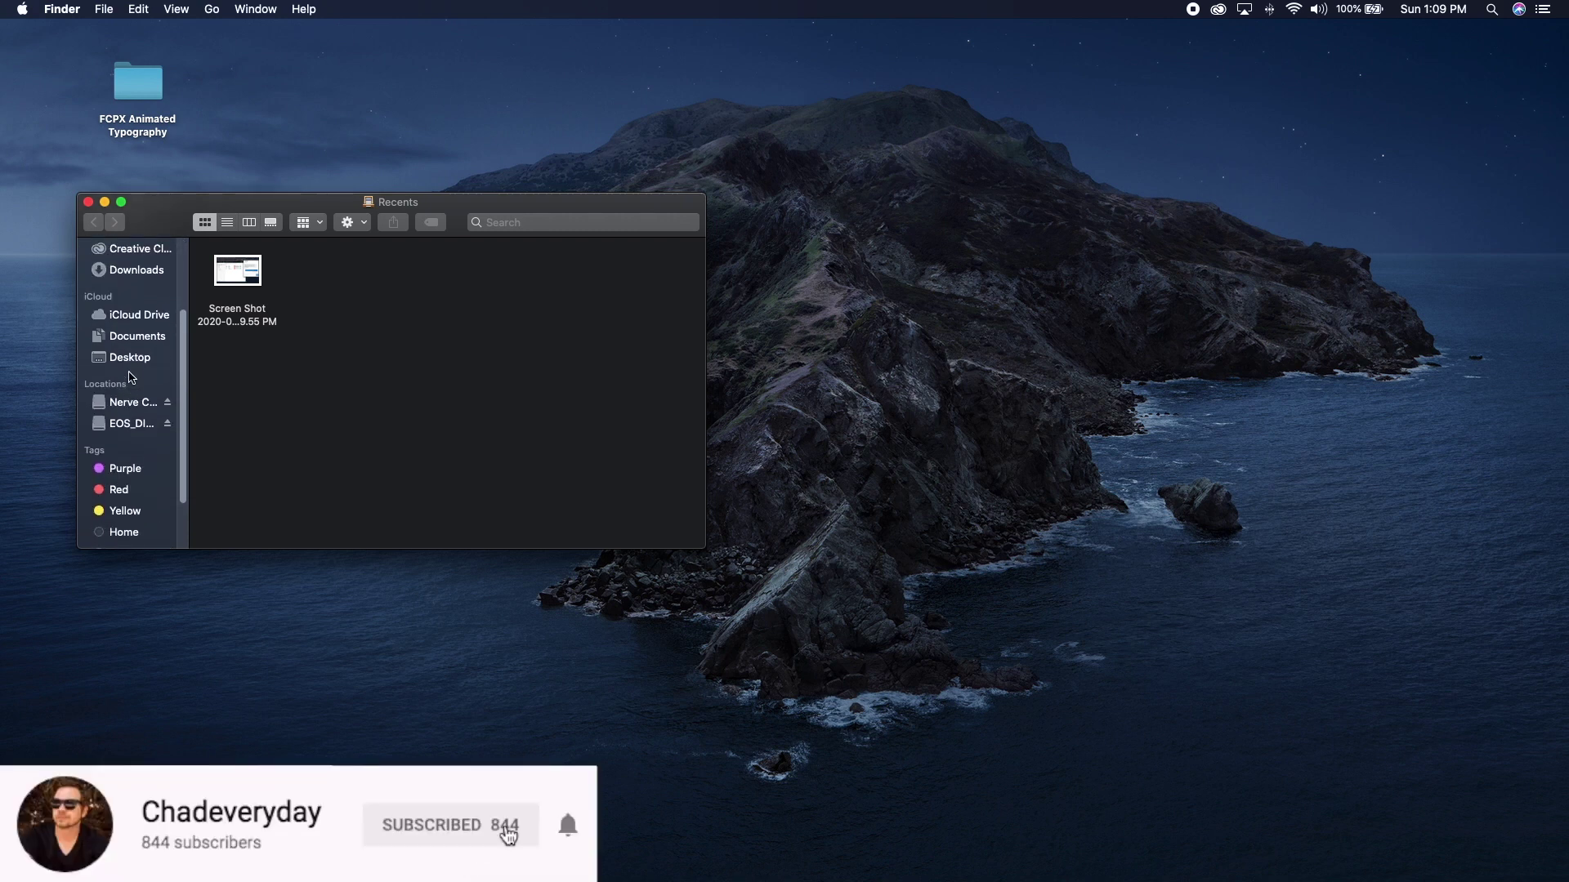
{"action": "scroll", "coordinate": [131, 375], "scroll_direction": "up", "scroll_amount": 5}
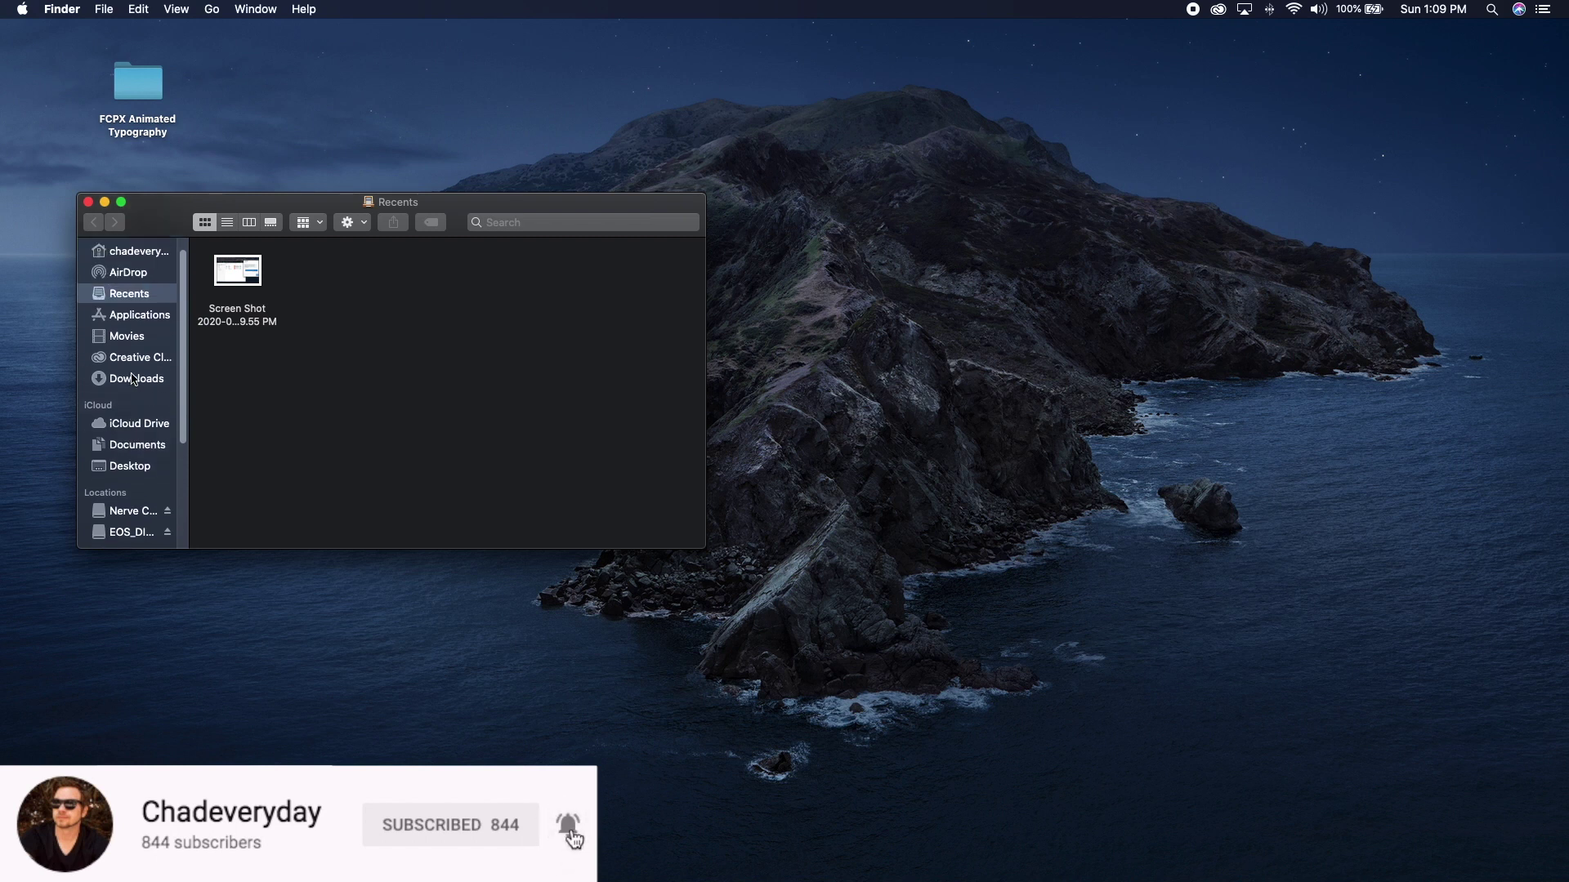
{"action": "scroll", "coordinate": [131, 378], "scroll_direction": "down", "scroll_amount": 3}
{"action": "scroll", "coordinate": [131, 377], "scroll_direction": "up", "scroll_amount": 3}
{"action": "left_click_drag", "start_coordinate": [168, 224], "coordinate": [372, 206]}
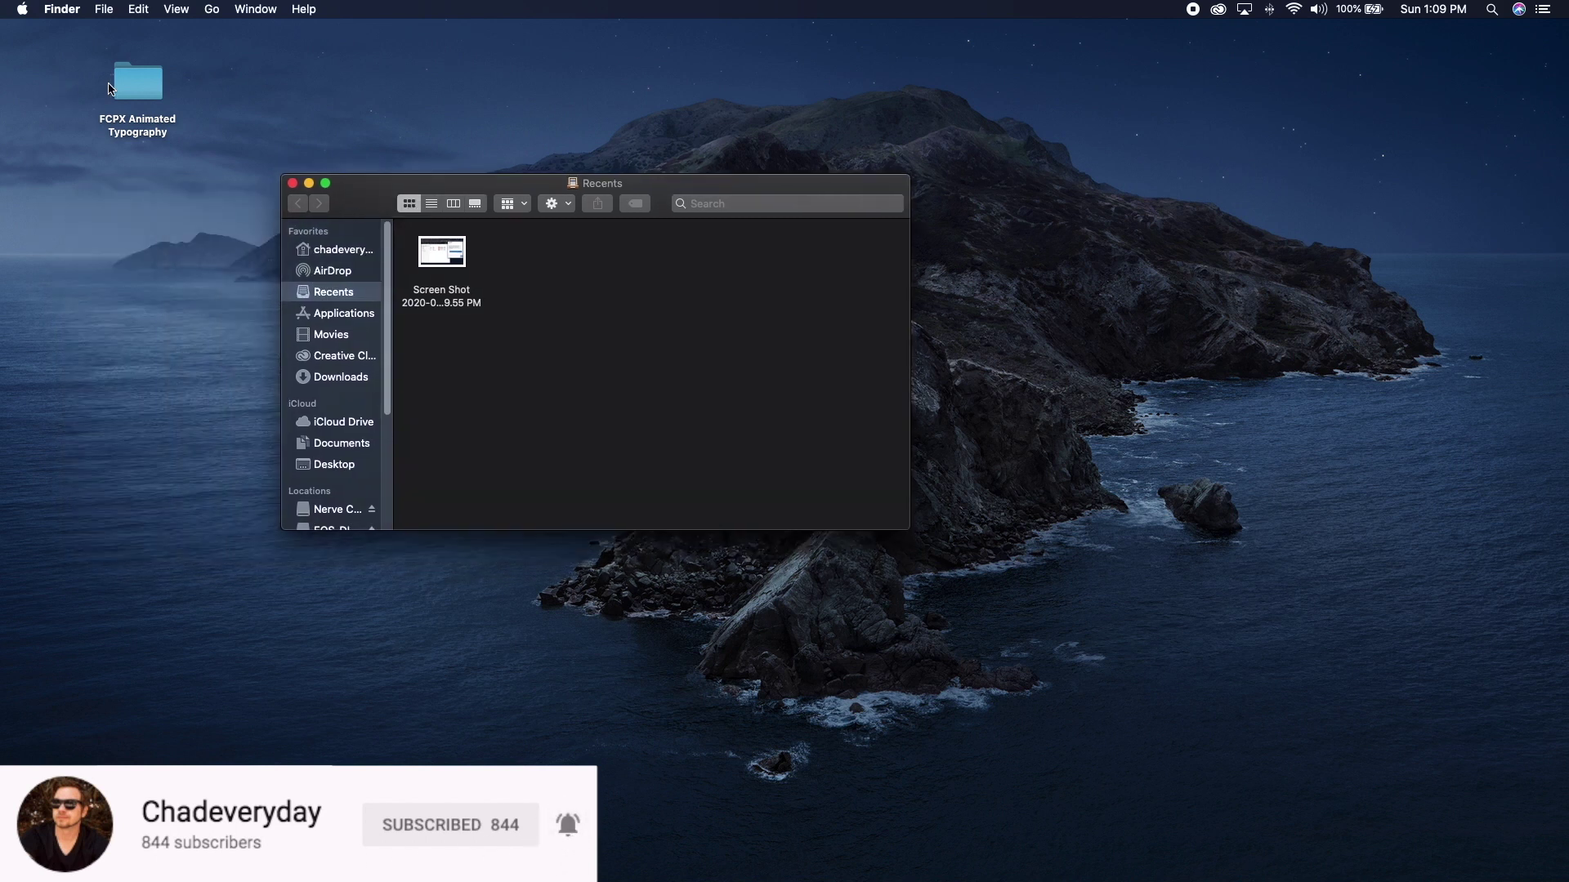
Glance at the FCPX Animated Typography folder, then go to Movies > Motion Templates.
{"action": "double_click", "coordinate": [138, 83]}
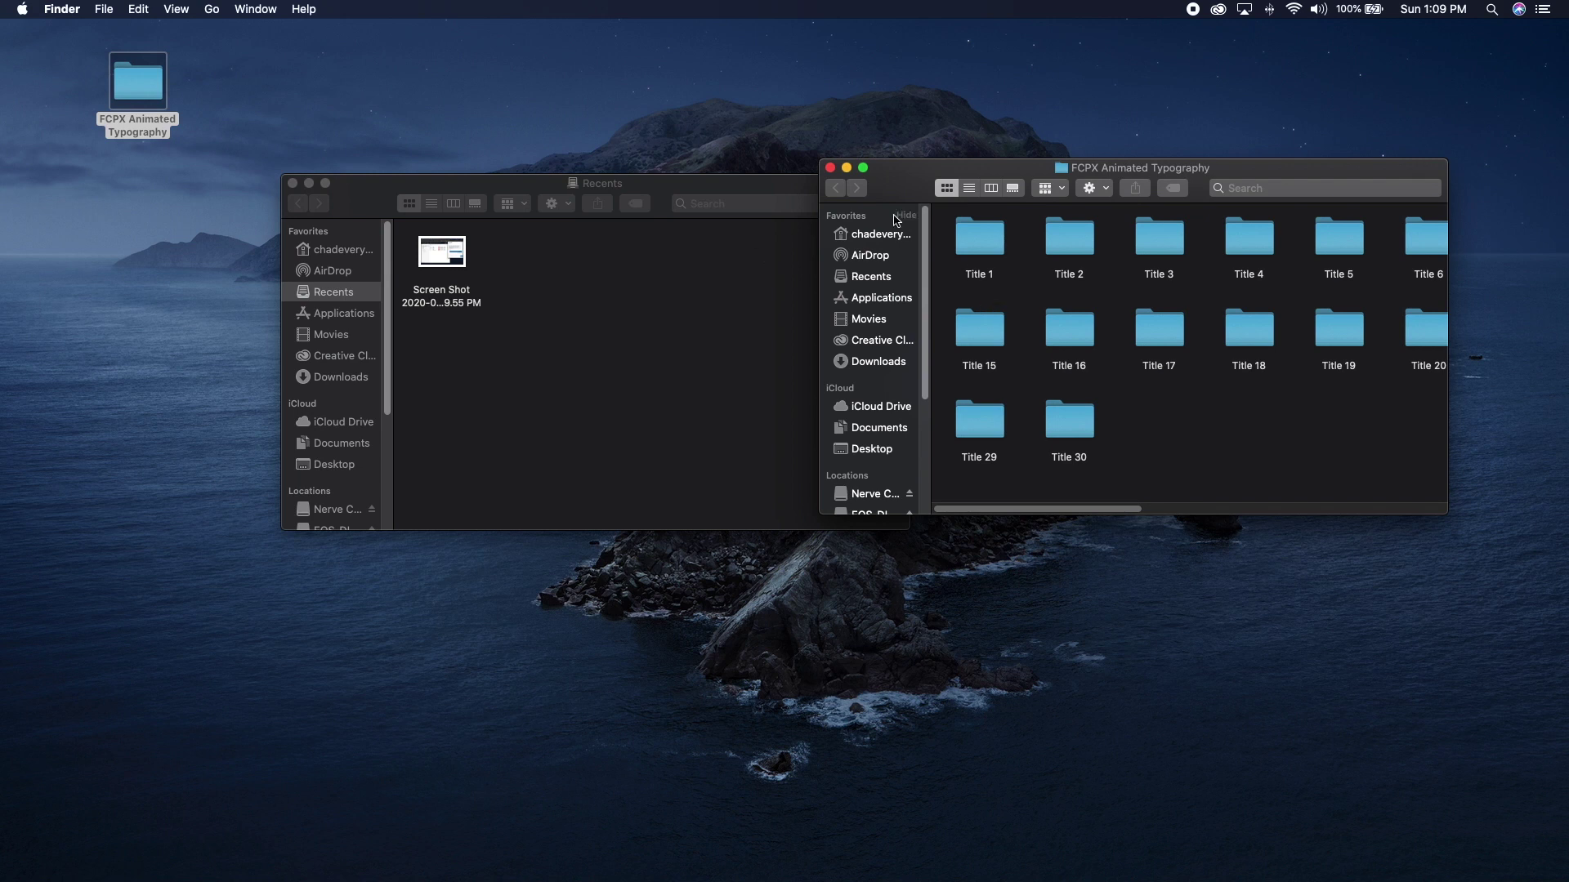
{"action": "left_click", "coordinate": [832, 168]}
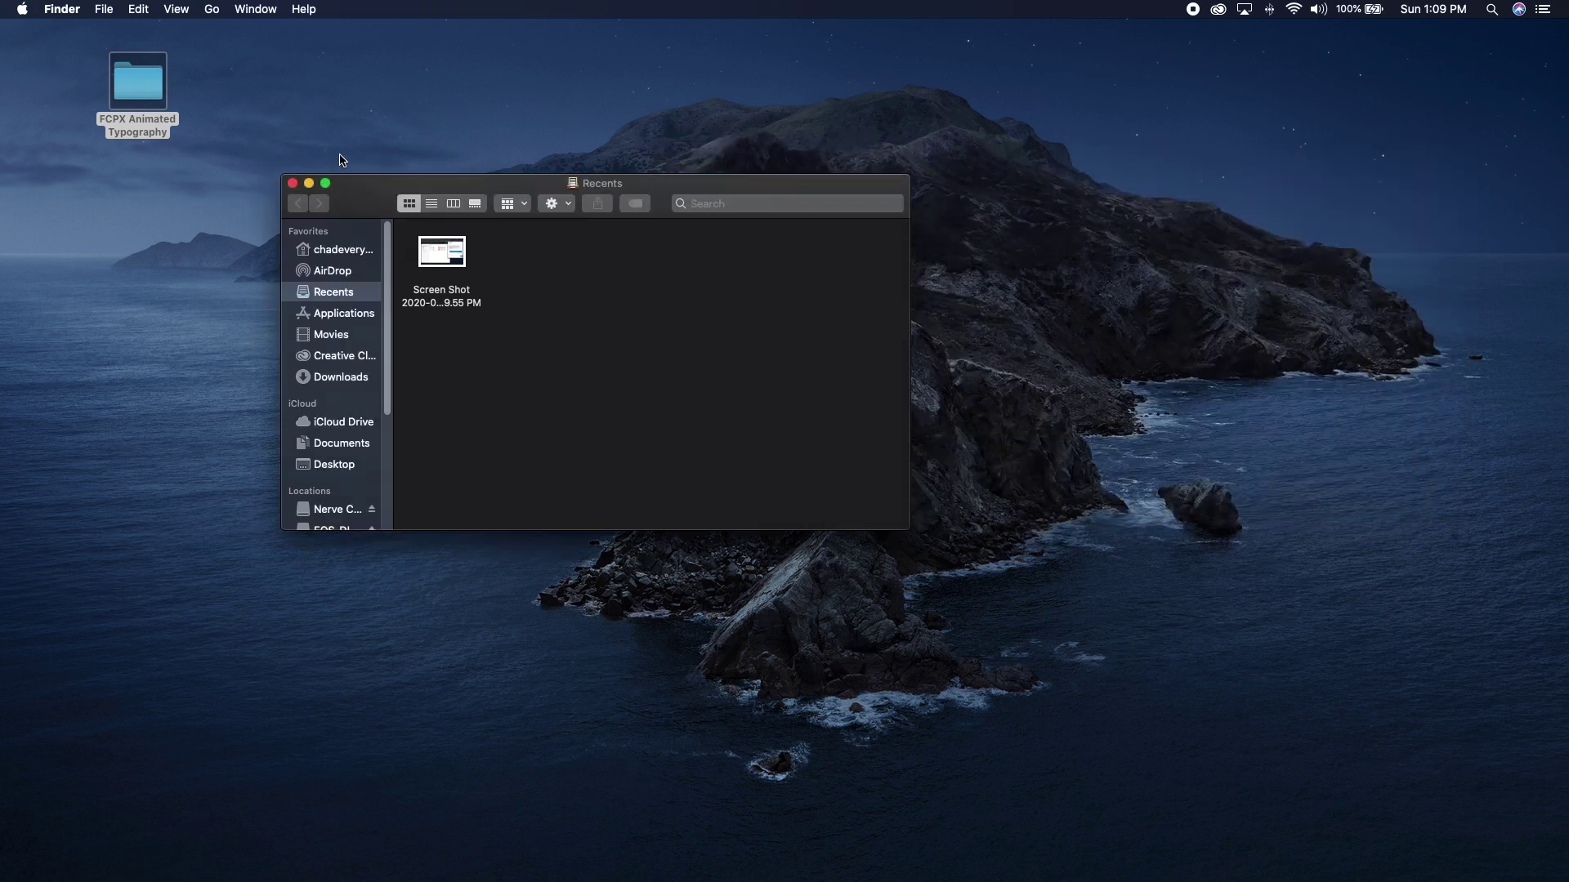
{"action": "left_click", "coordinate": [337, 339]}
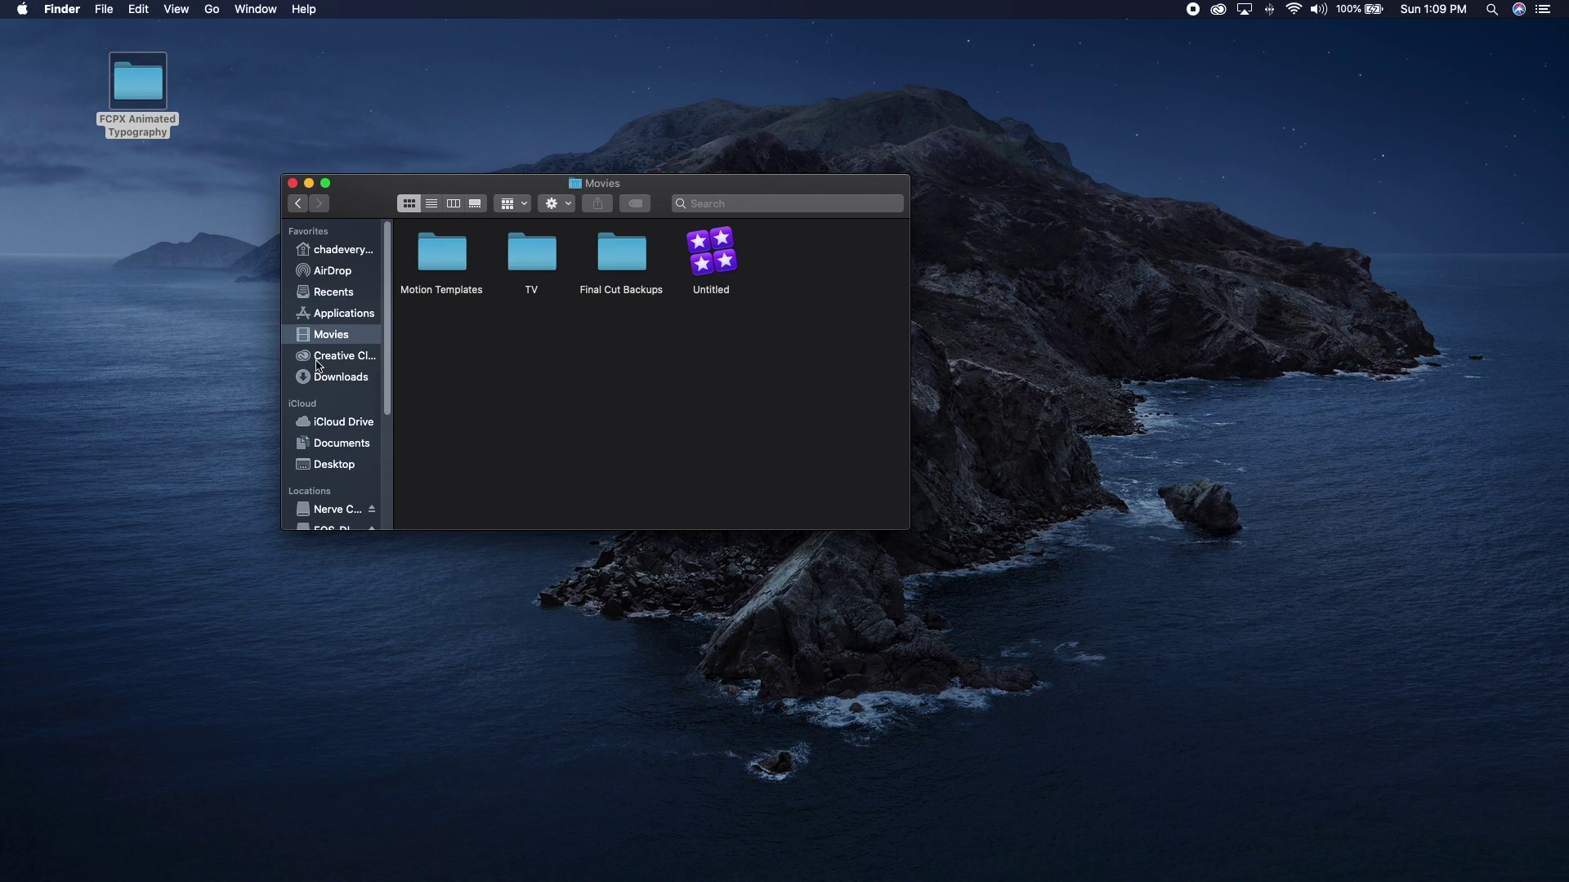
{"action": "double_click", "coordinate": [431, 268]}
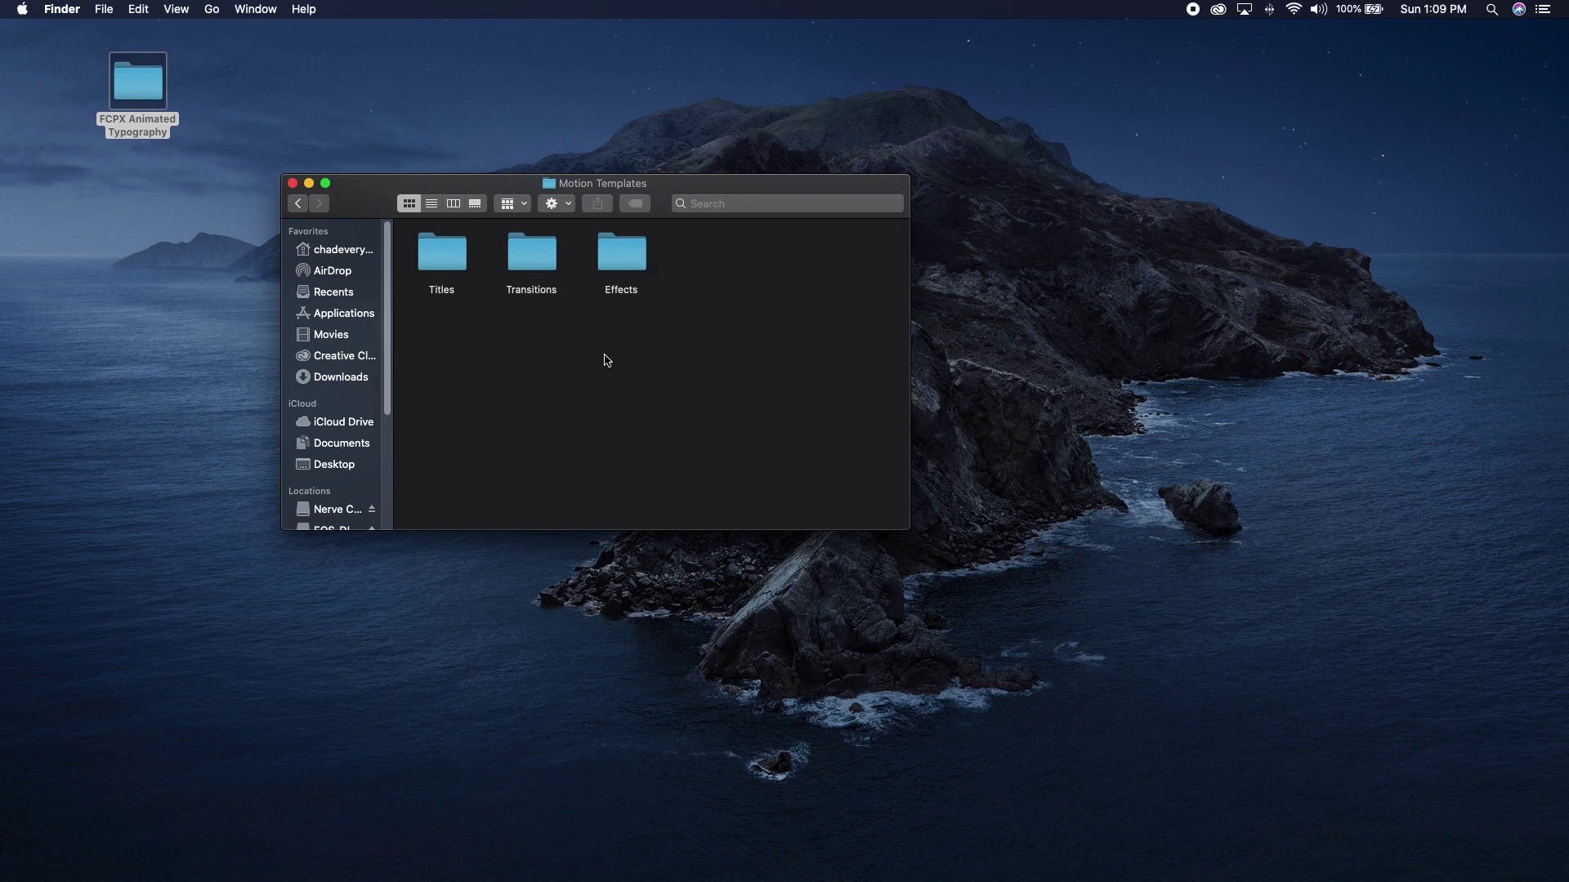
Drag the desktop FCPX Animated Typography folder into Titles, confirming the move out of iCloud Drive.
{"action": "right_click", "coordinate": [439, 385]}
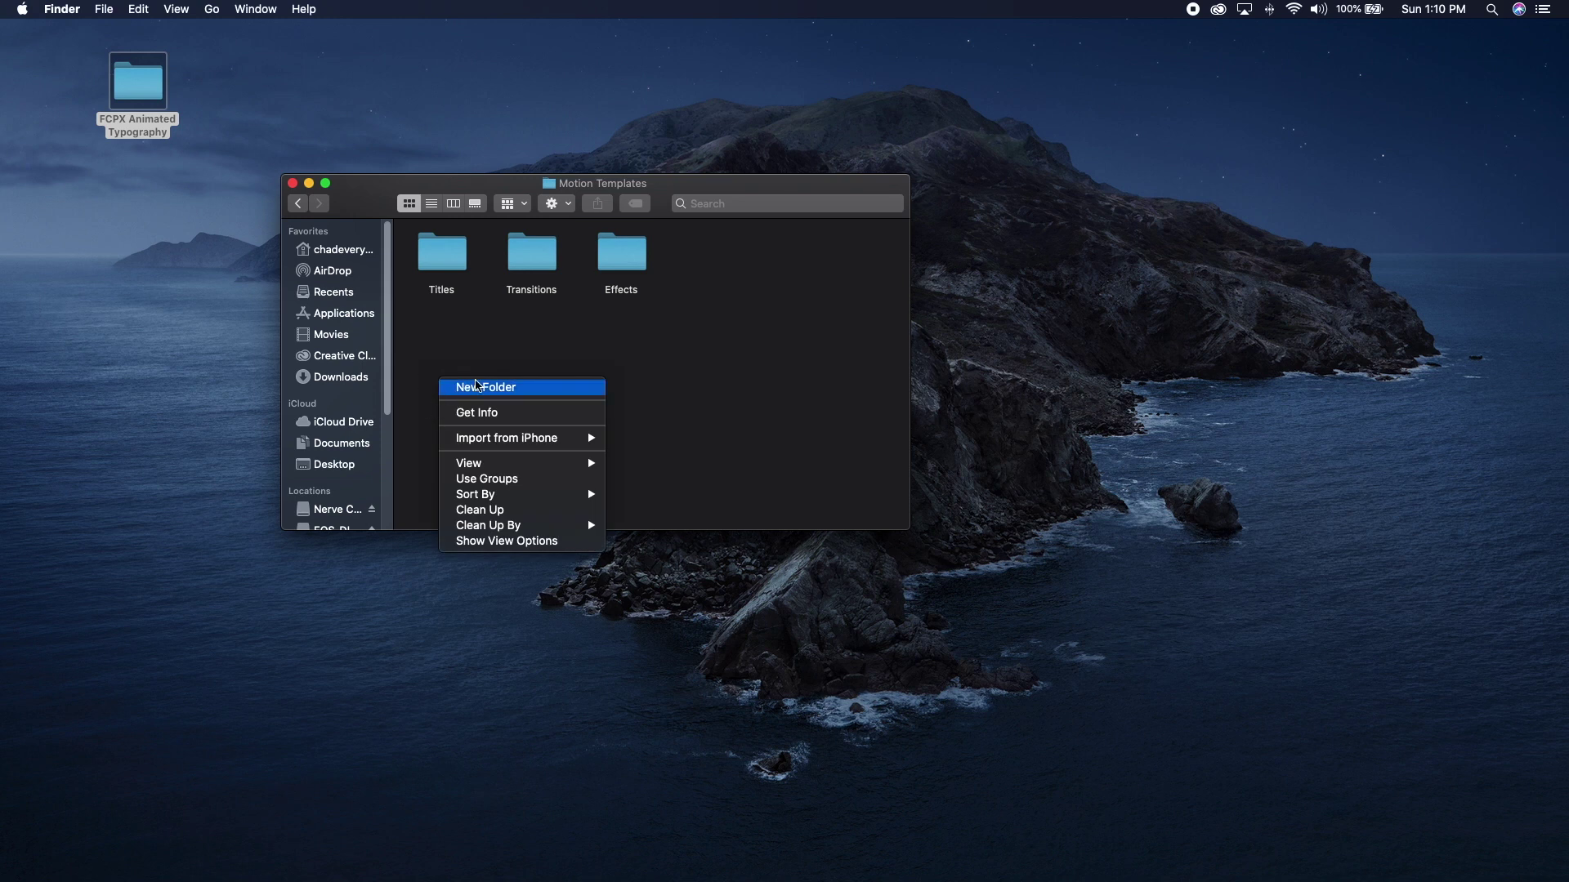
{"action": "left_click", "coordinate": [497, 313]}
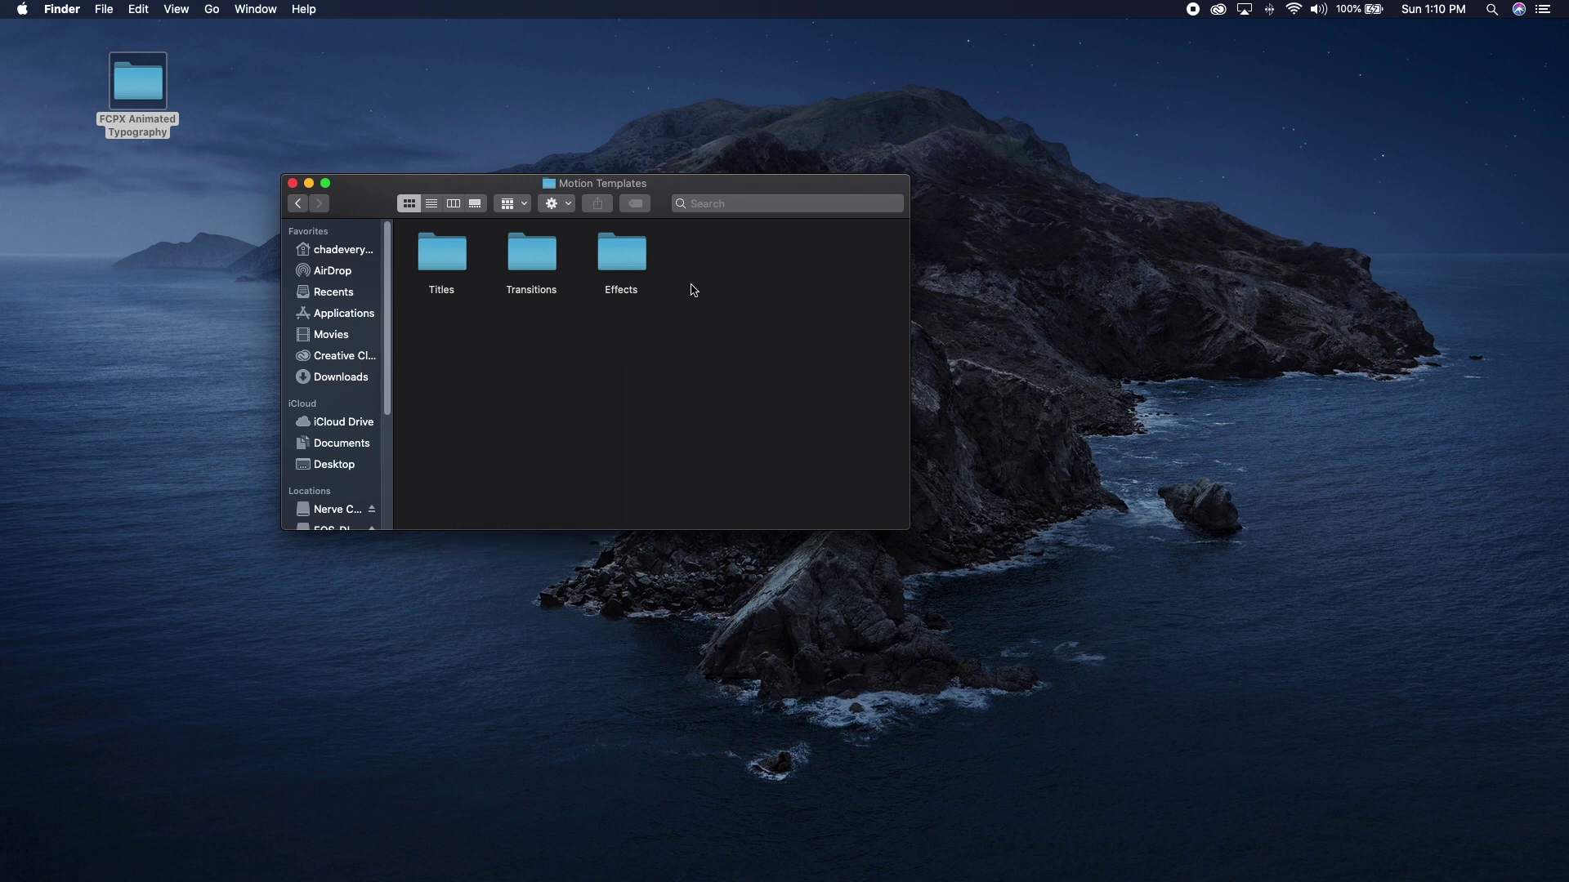
{"action": "left_click", "coordinate": [431, 265]}
{"action": "double_click", "coordinate": [431, 265]}
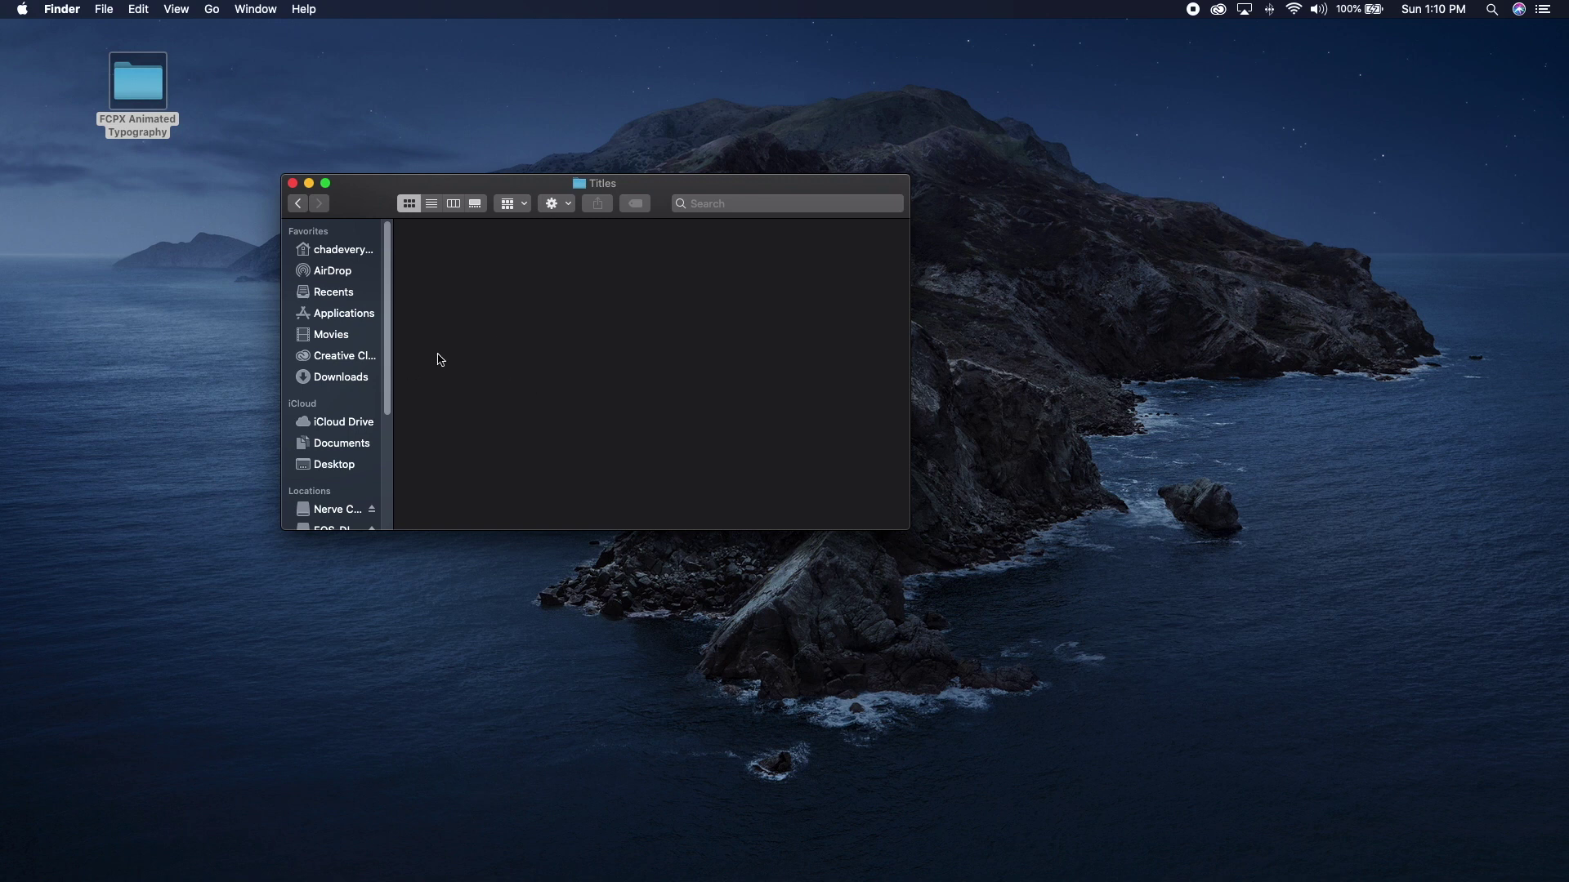
{"action": "left_click_drag", "start_coordinate": [137, 80], "coordinate": [453, 260]}
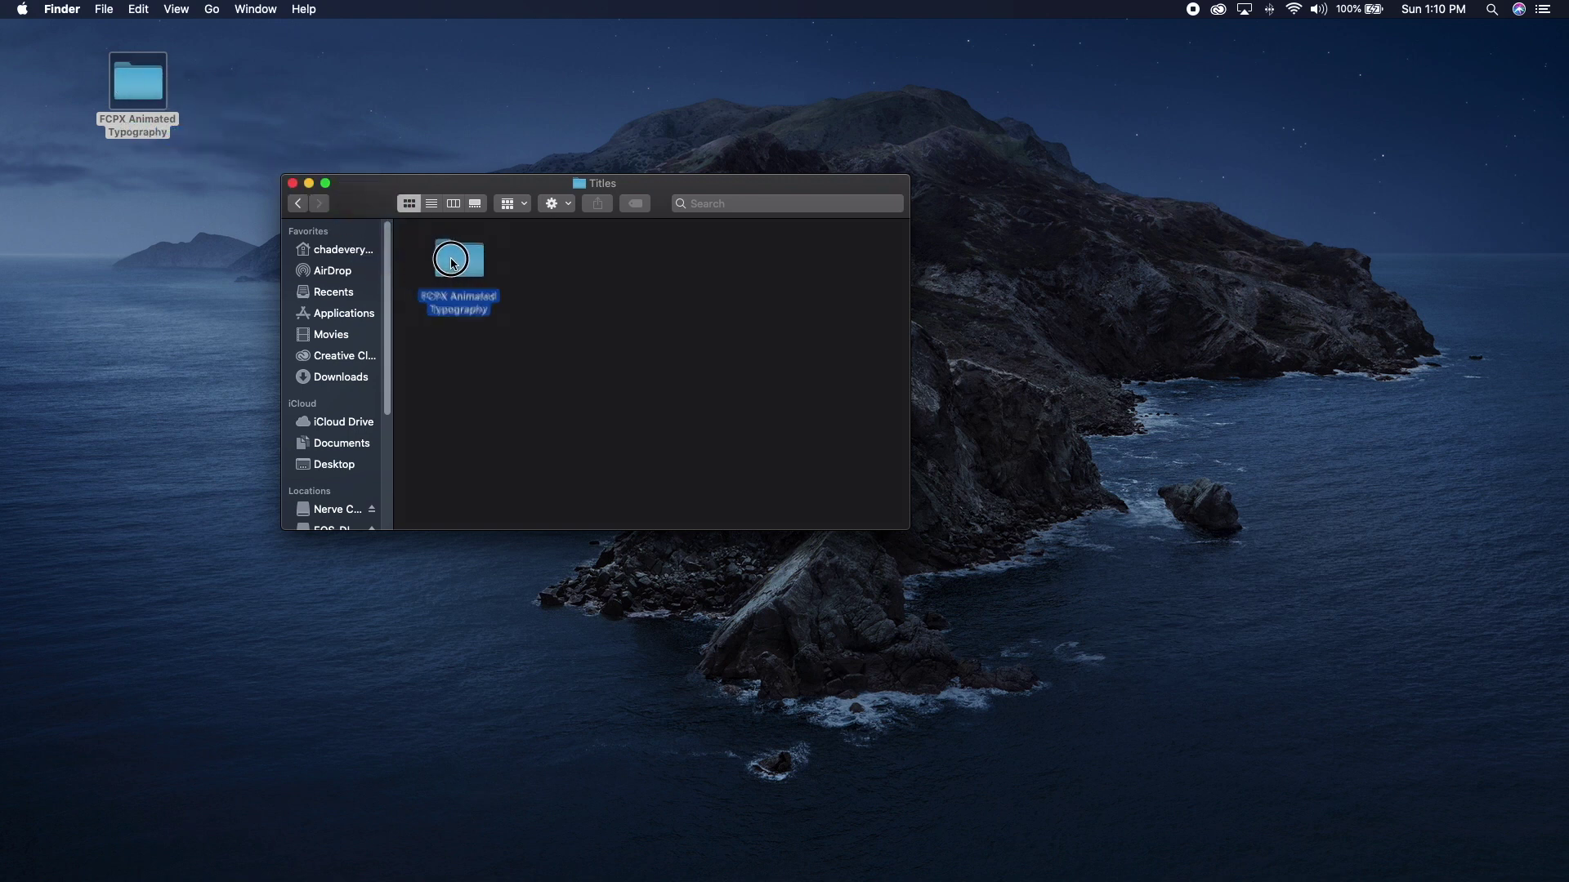
{"action": "key", "text": "Return"}
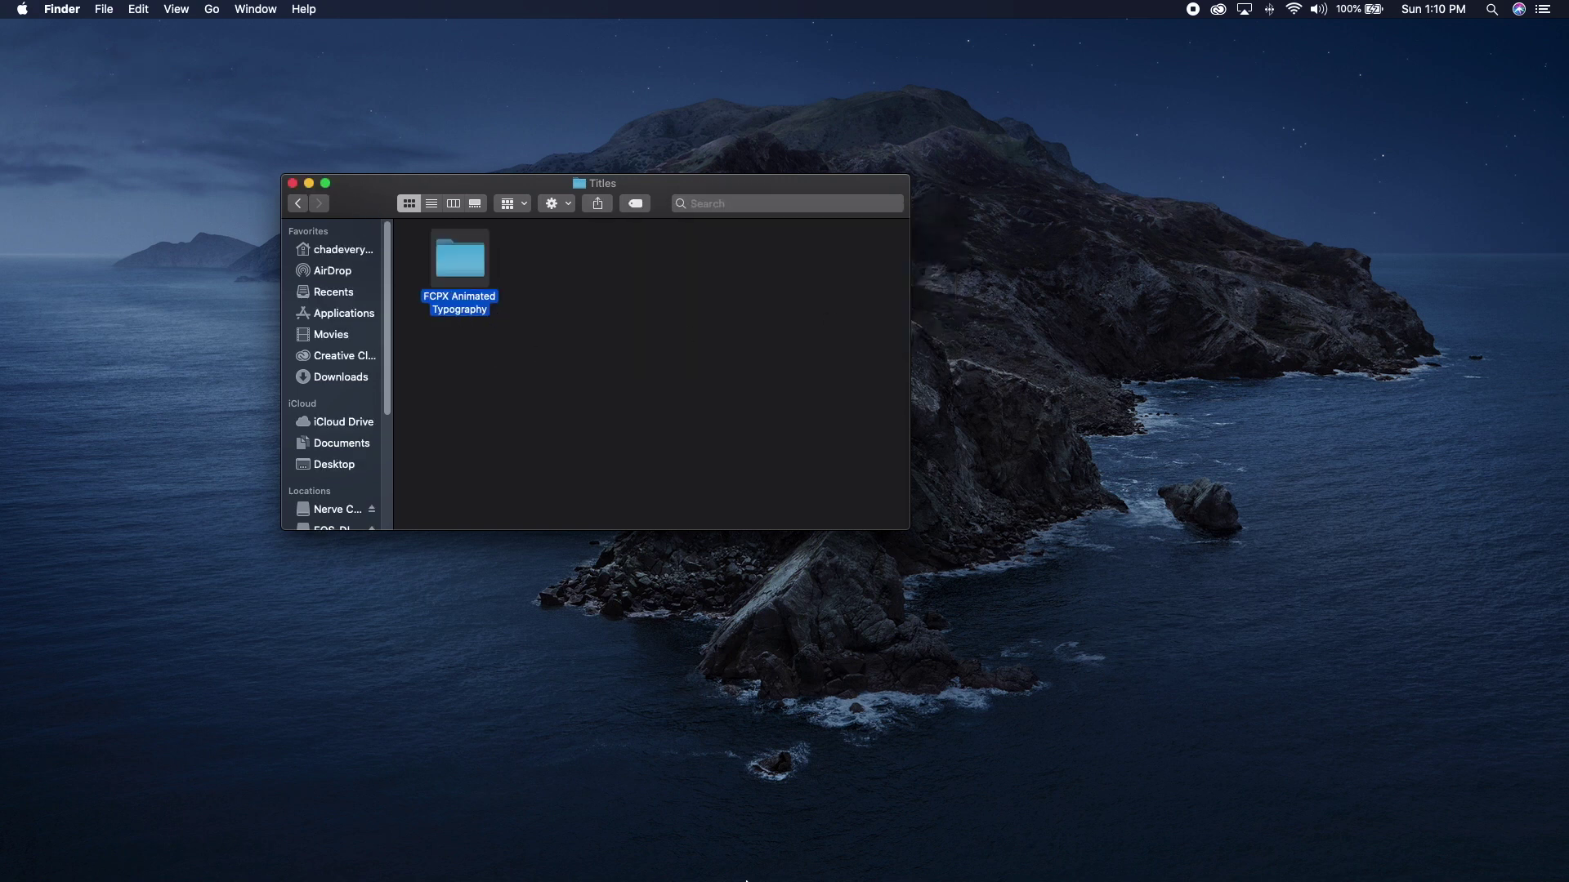
{"action": "mouse_move", "coordinate": [748, 877]}
{"action": "left_click", "coordinate": [606, 853]}
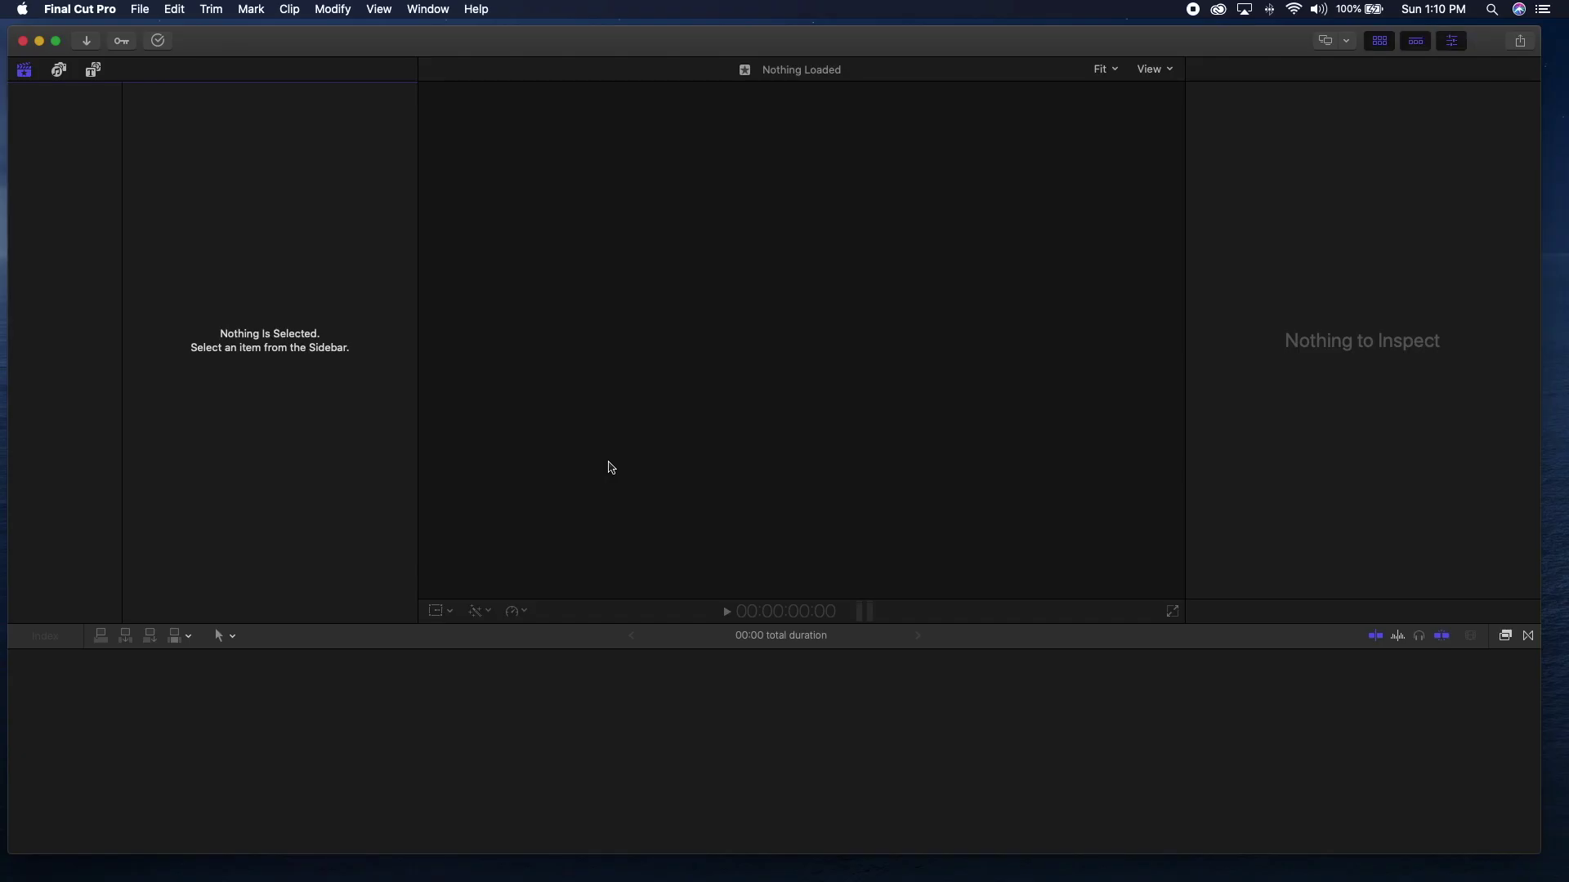
Browse Final Cut Pro's Titles and Generators categories, then quit Final Cut Pro.
{"action": "left_click", "coordinate": [92, 70]}
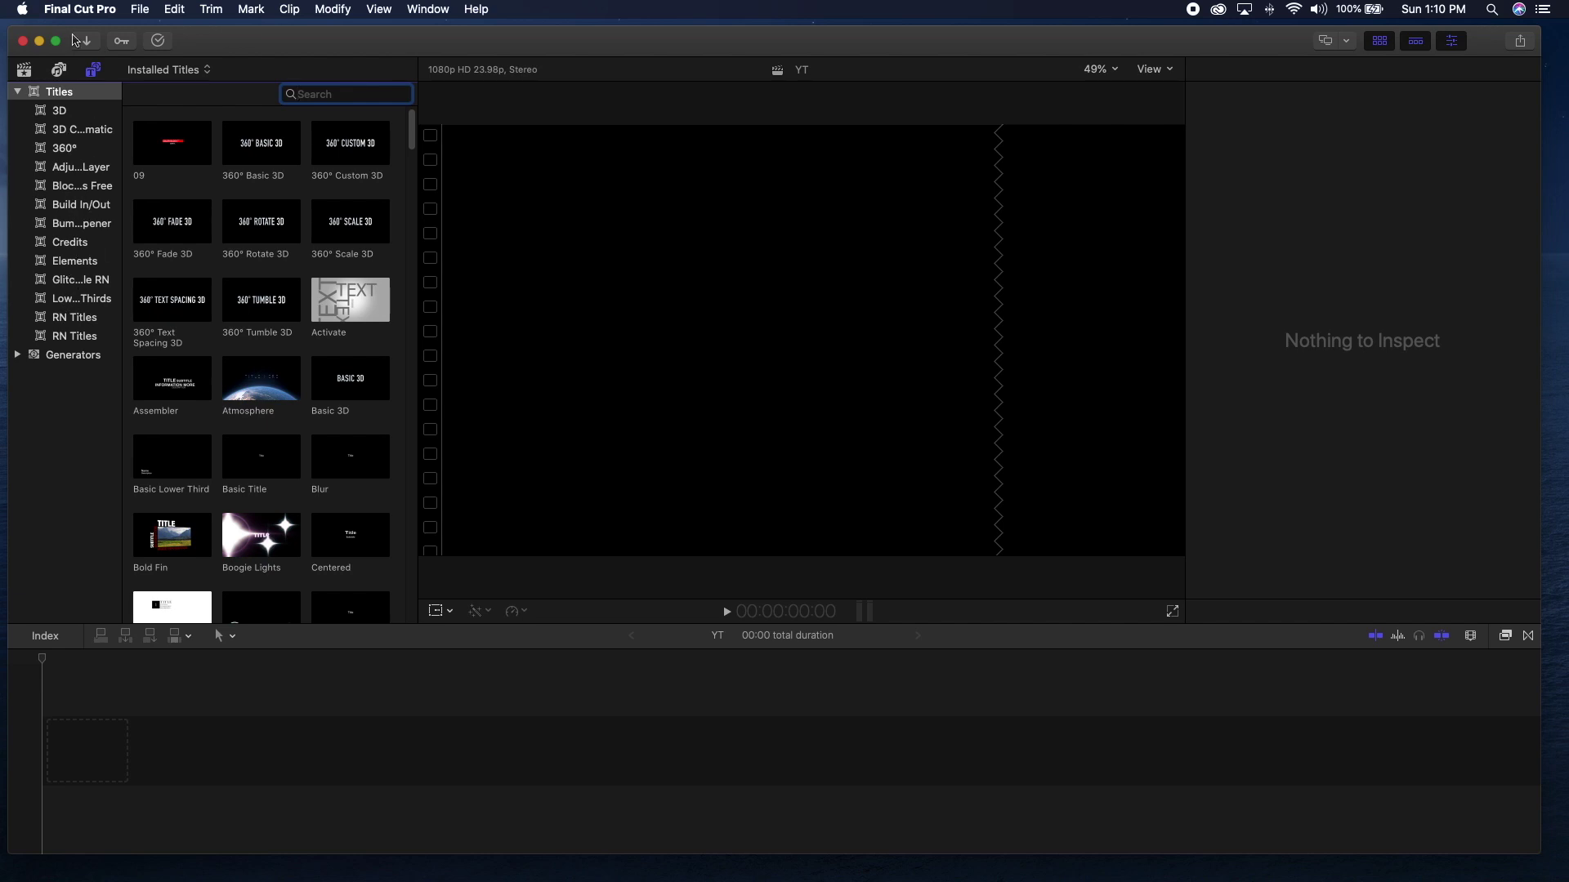
{"action": "left_click", "coordinate": [76, 10]}
{"action": "left_click", "coordinate": [100, 226]}
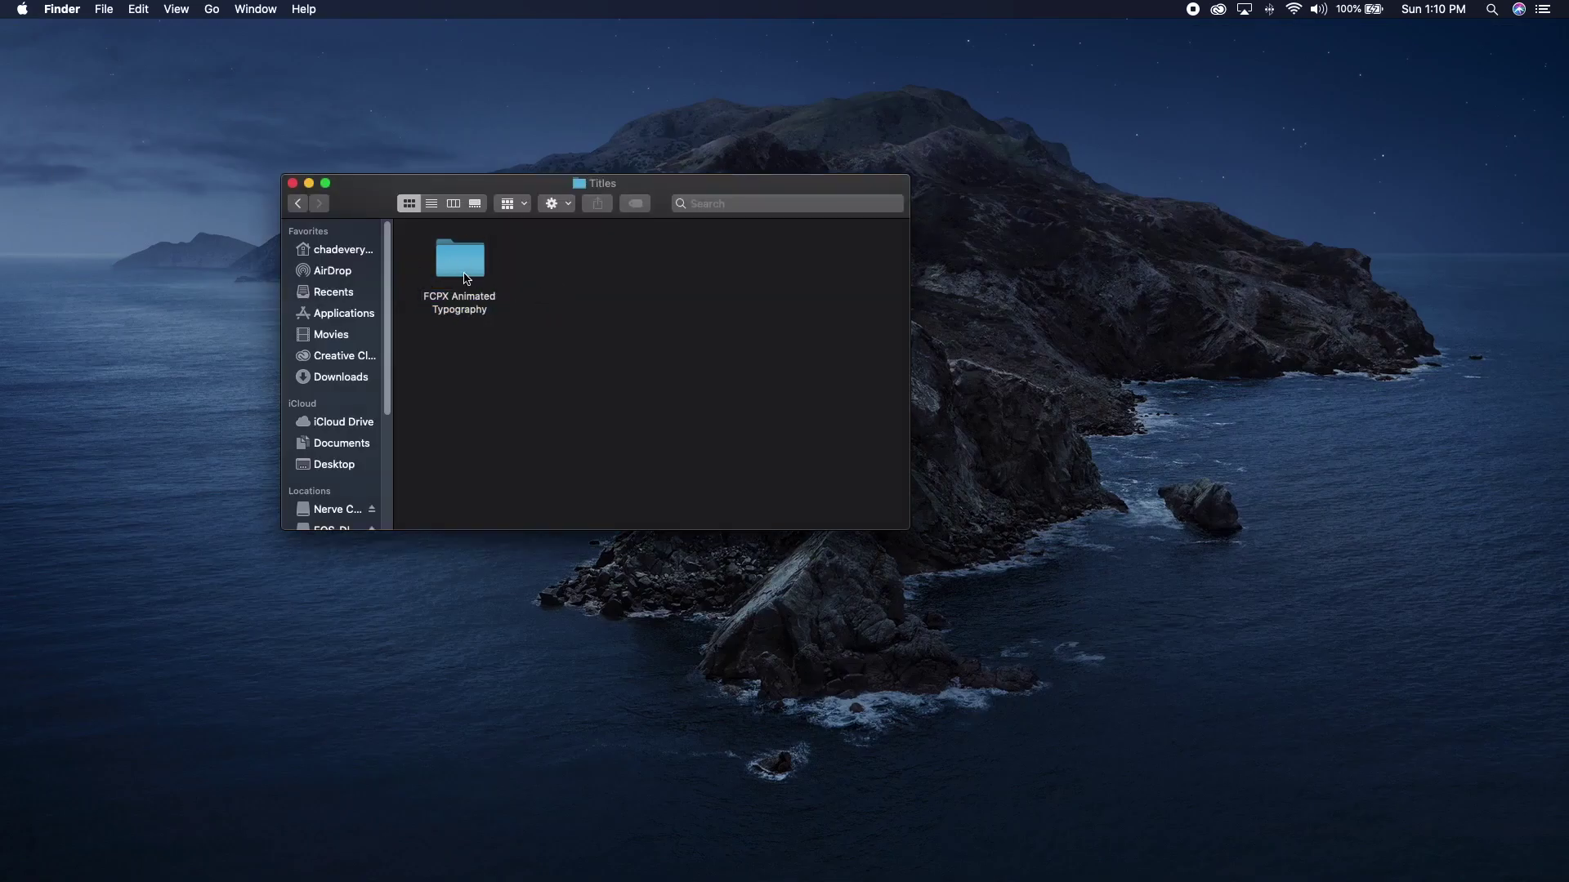
Back in Motion Templates, add '.localized' to the Titles folder name, making it 'Titles.localized'.
{"action": "left_click", "coordinate": [297, 204]}
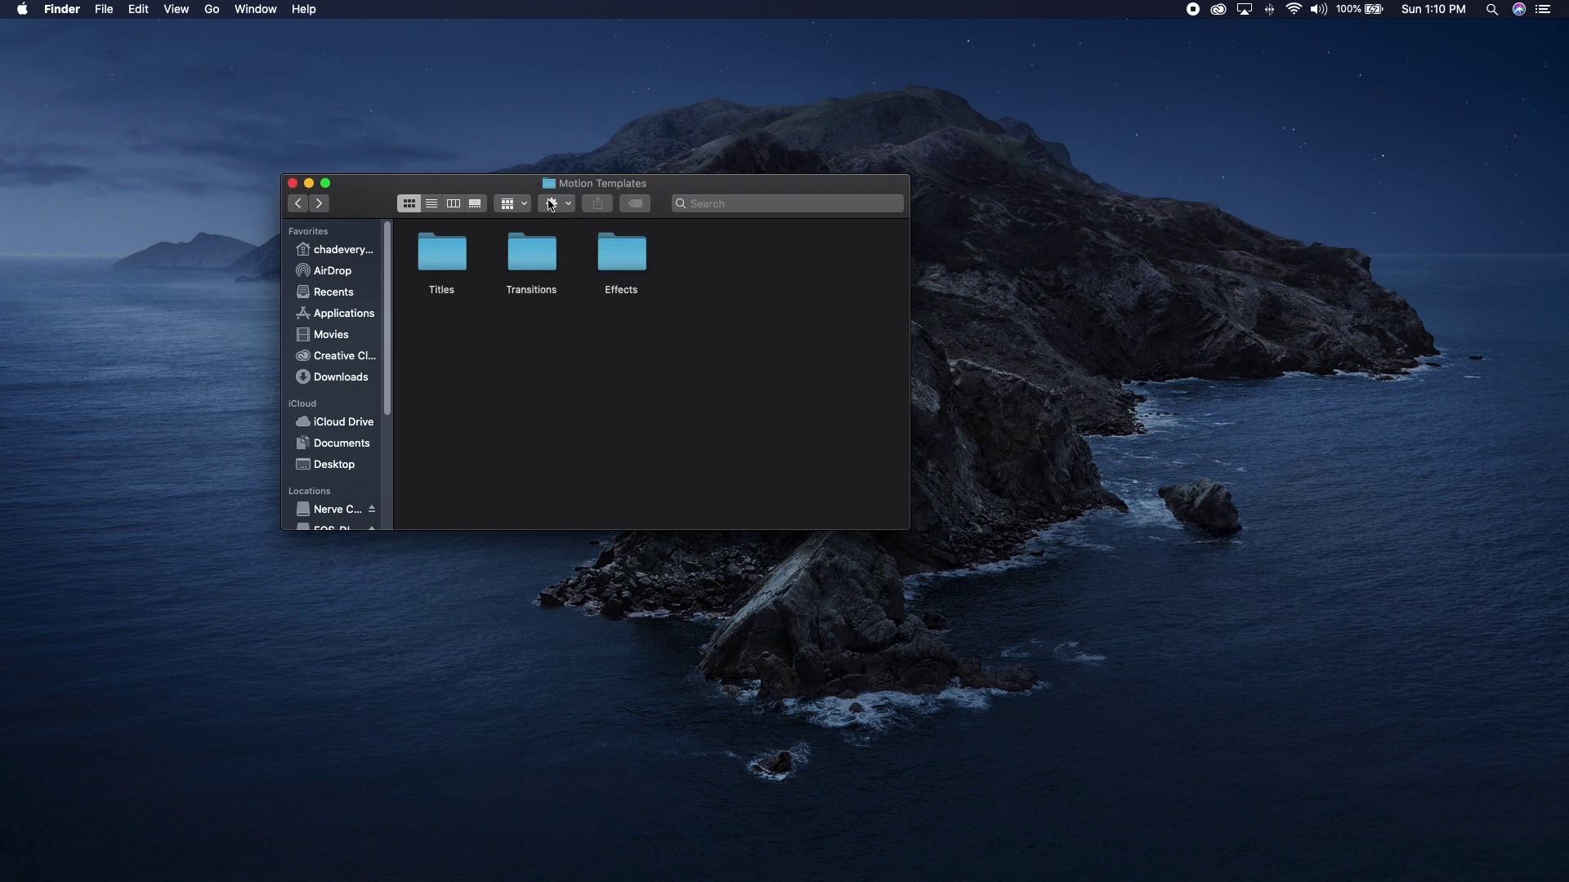
{"action": "left_click", "coordinate": [451, 266]}
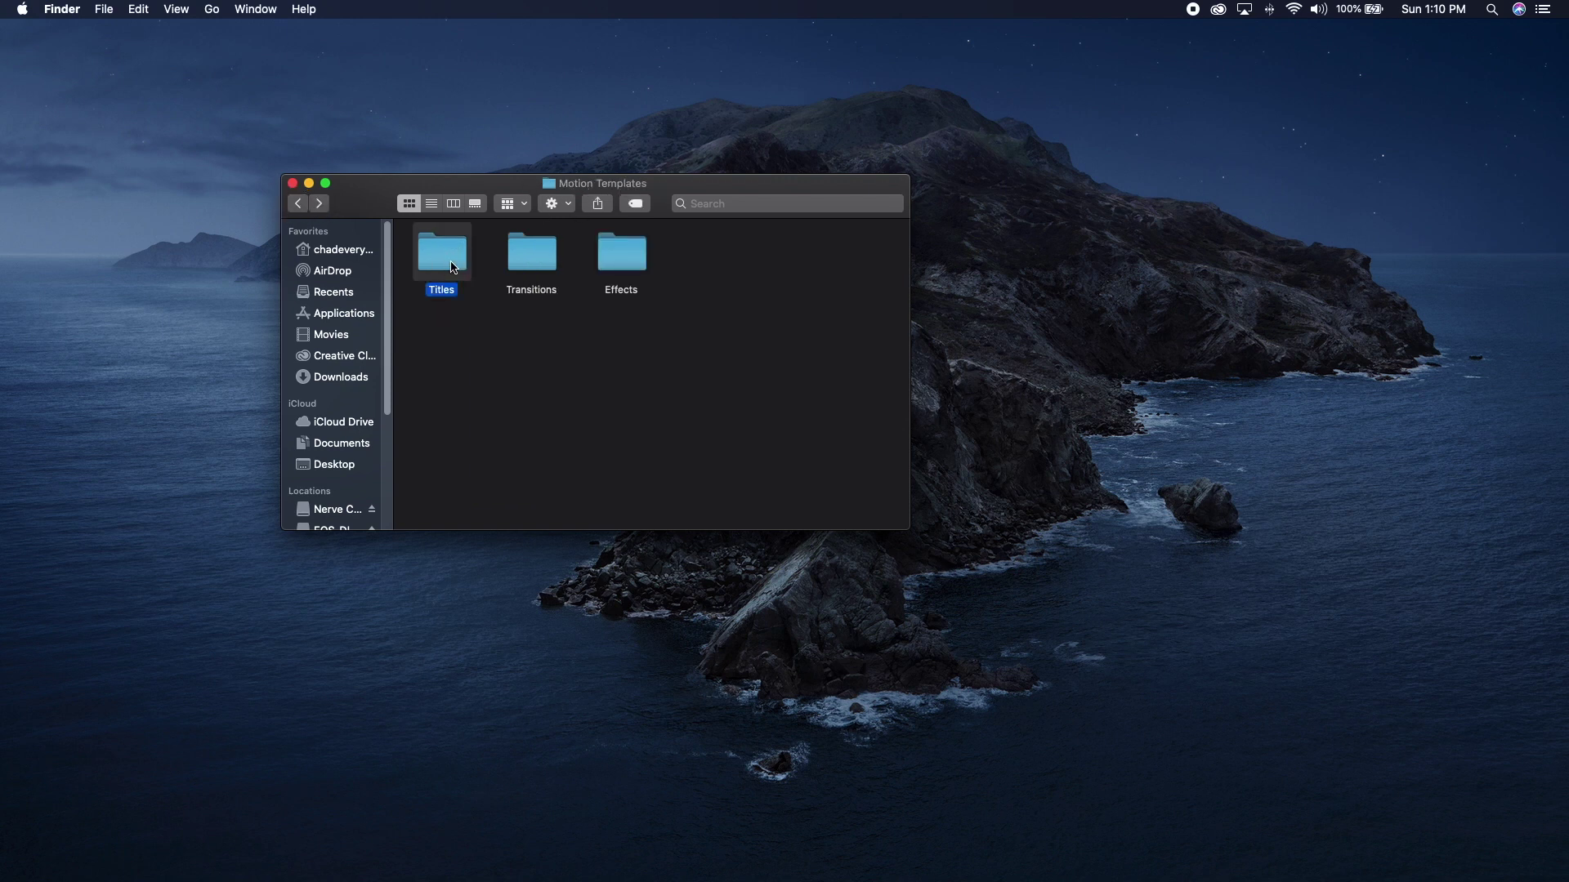
{"action": "key", "text": "Return"}
{"action": "key", "text": "Return"}
{"action": "type", "text": ".localized"}
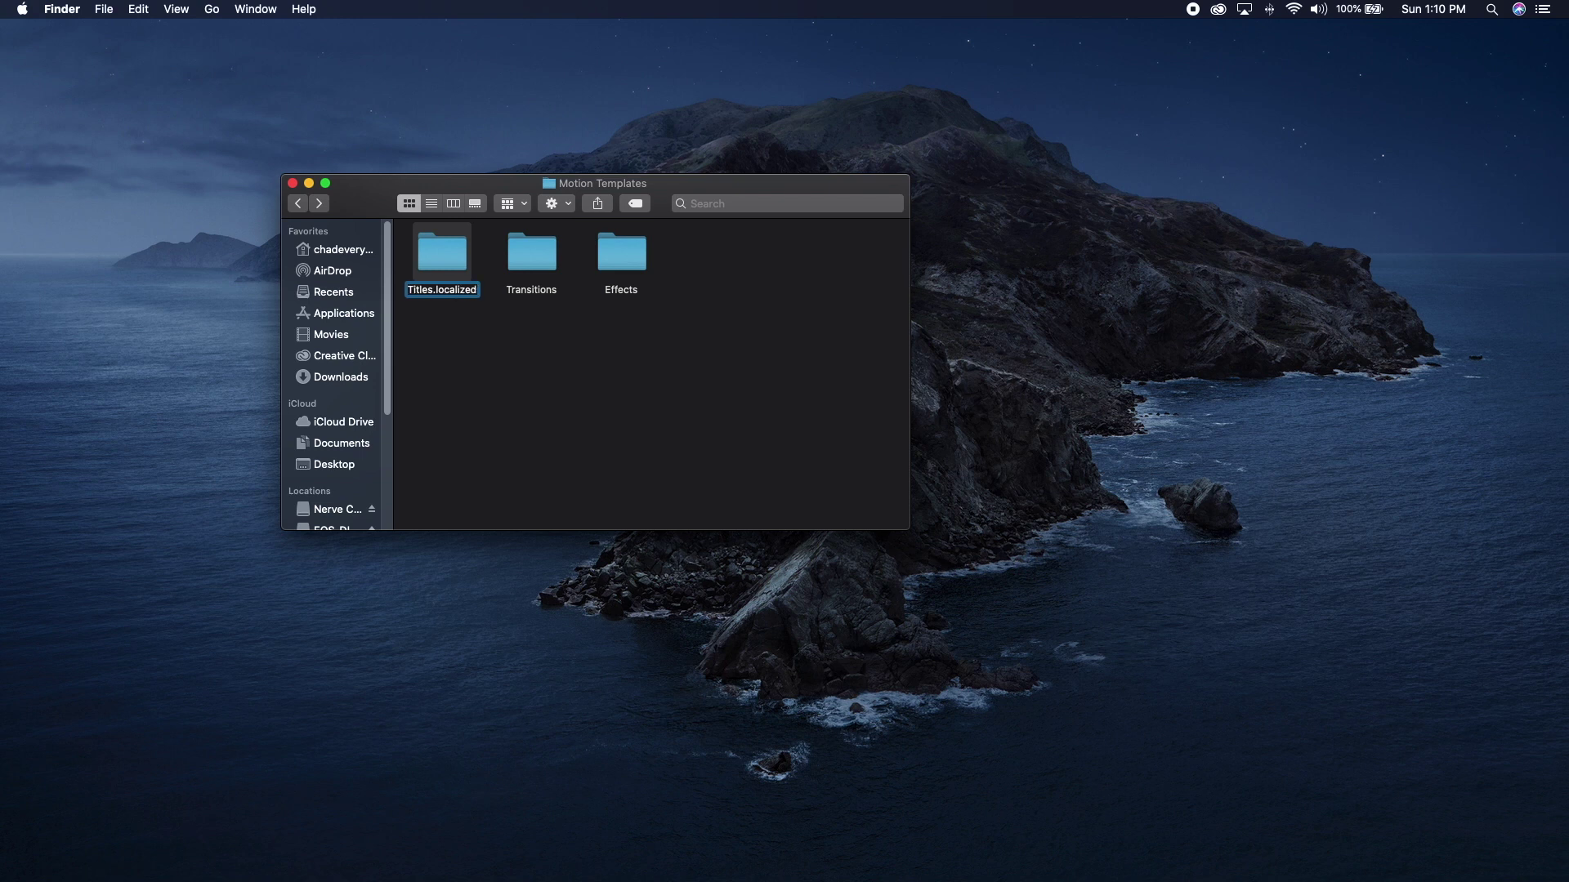
{"action": "key", "text": "Return"}
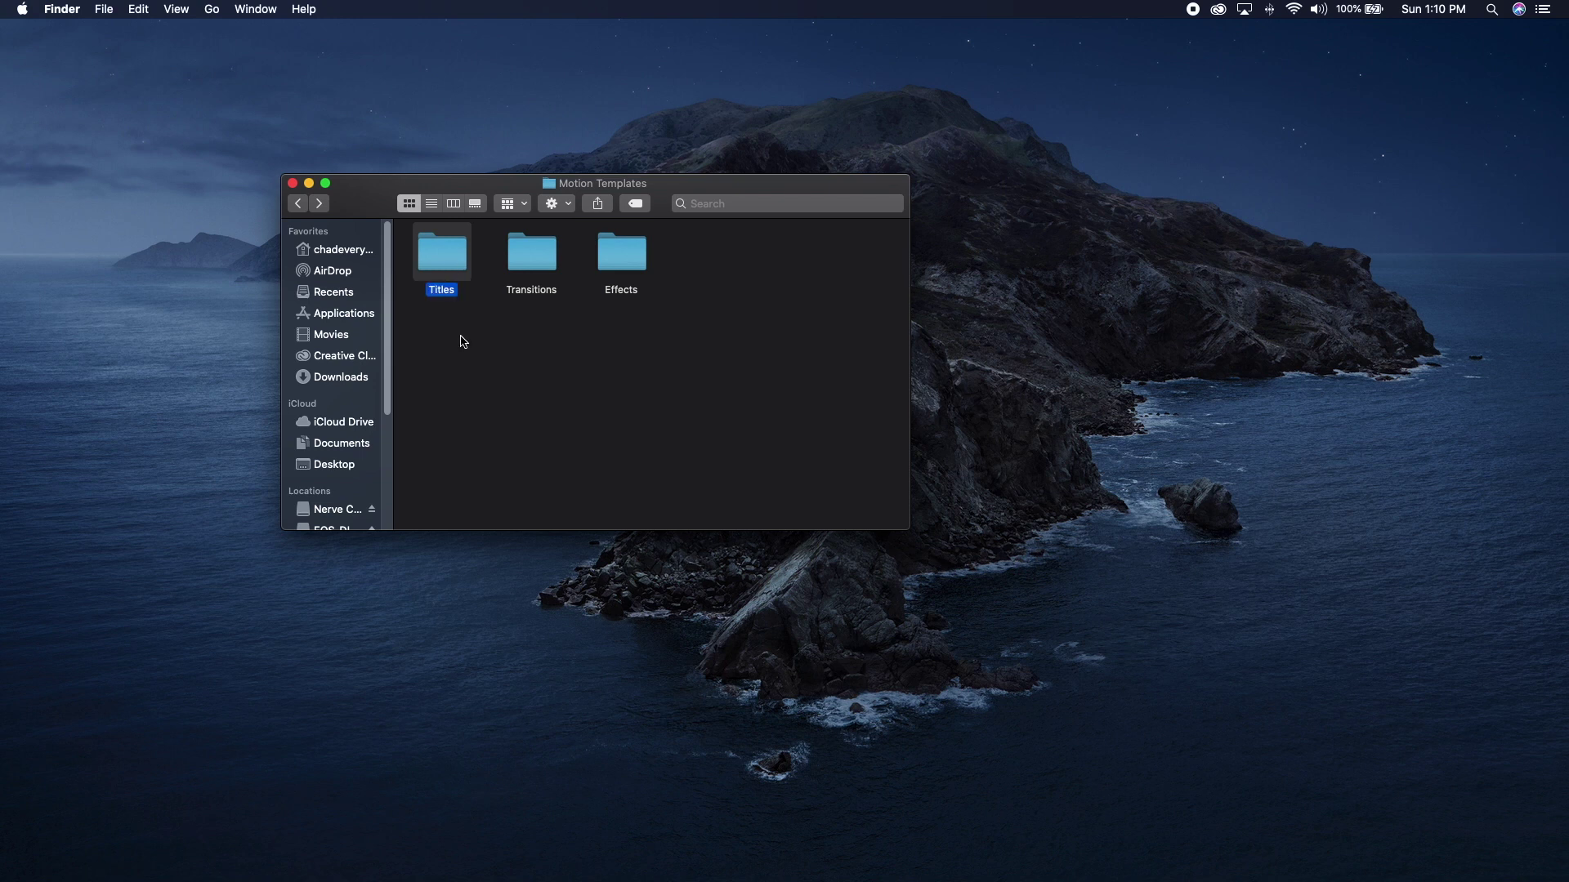
{"action": "left_click", "coordinate": [461, 341]}
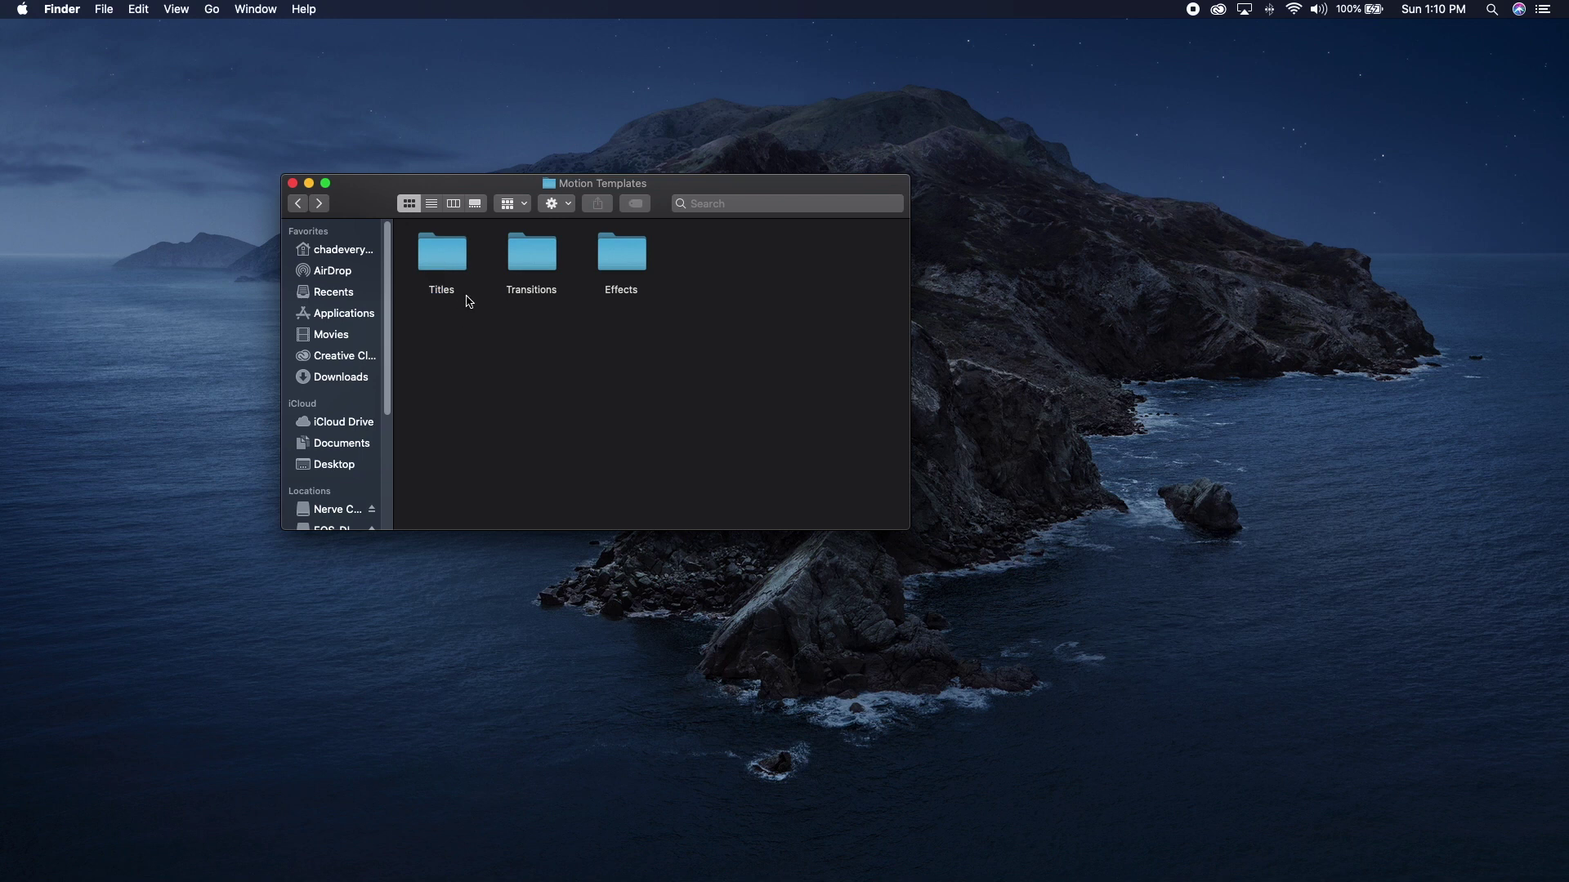
{"action": "mouse_move", "coordinate": [605, 877]}
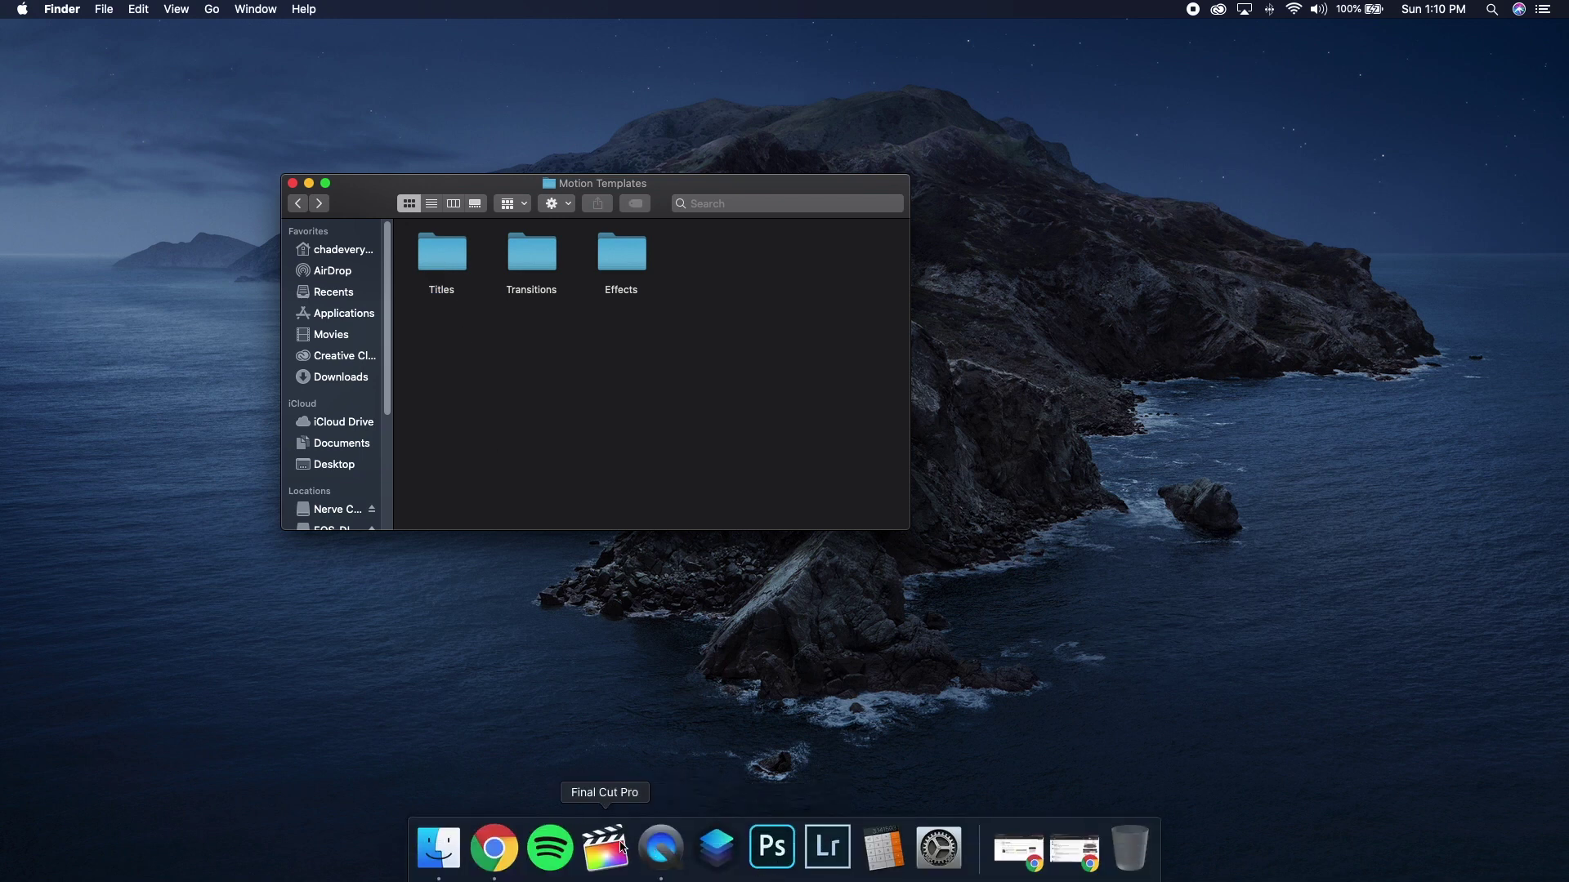
Reopen Final Cut Pro and view the FCPX Animated Typography category's Title 1–18 thumbnails.
{"action": "left_click", "coordinate": [605, 845]}
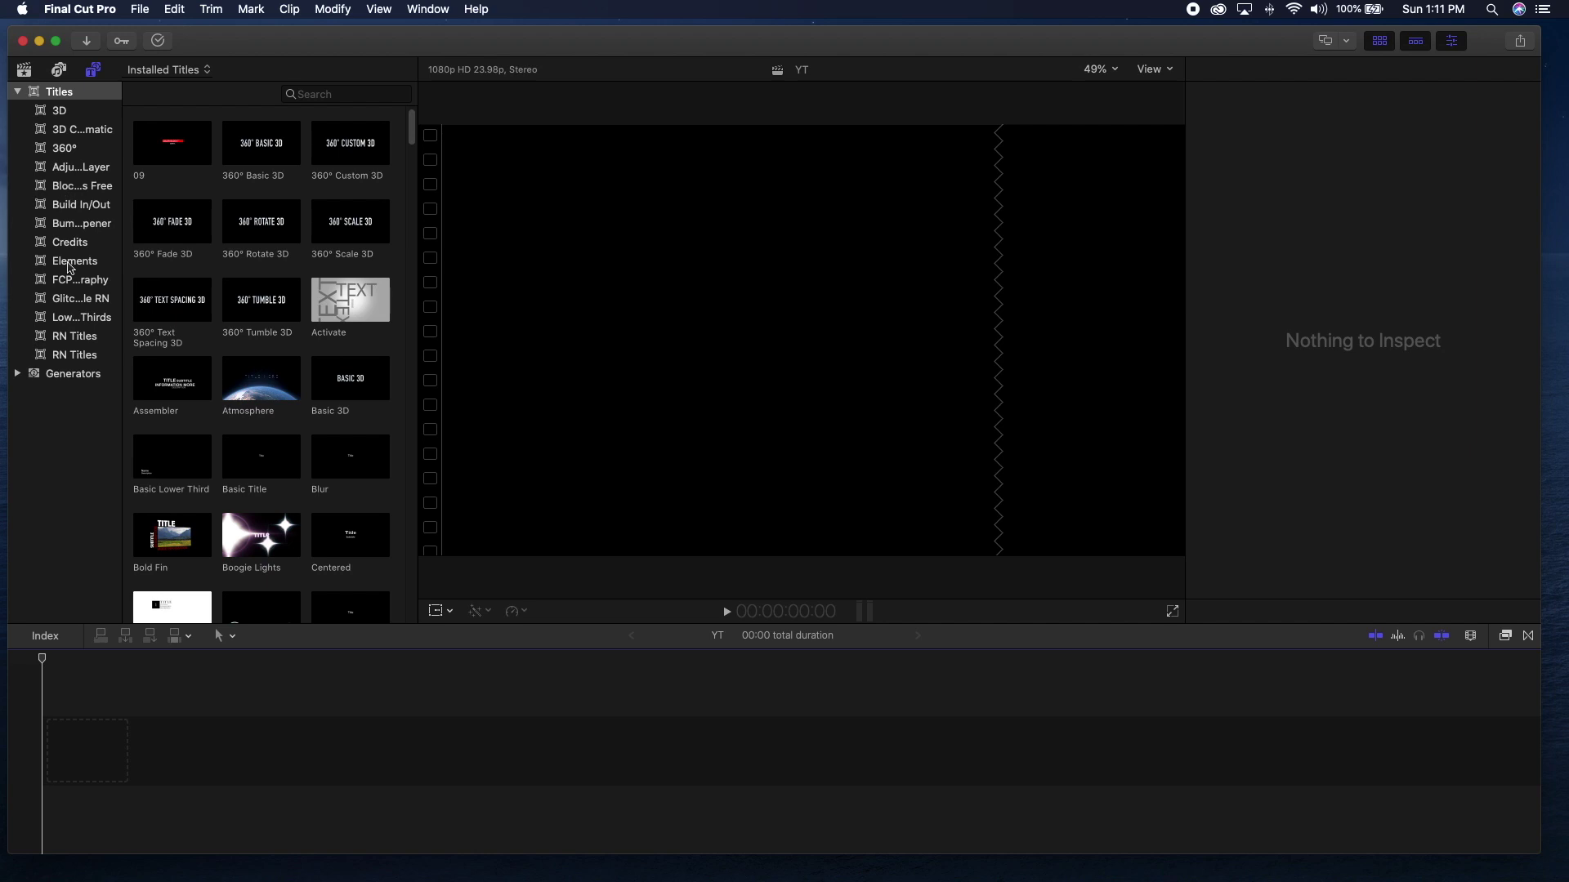
{"action": "left_click", "coordinate": [76, 279]}
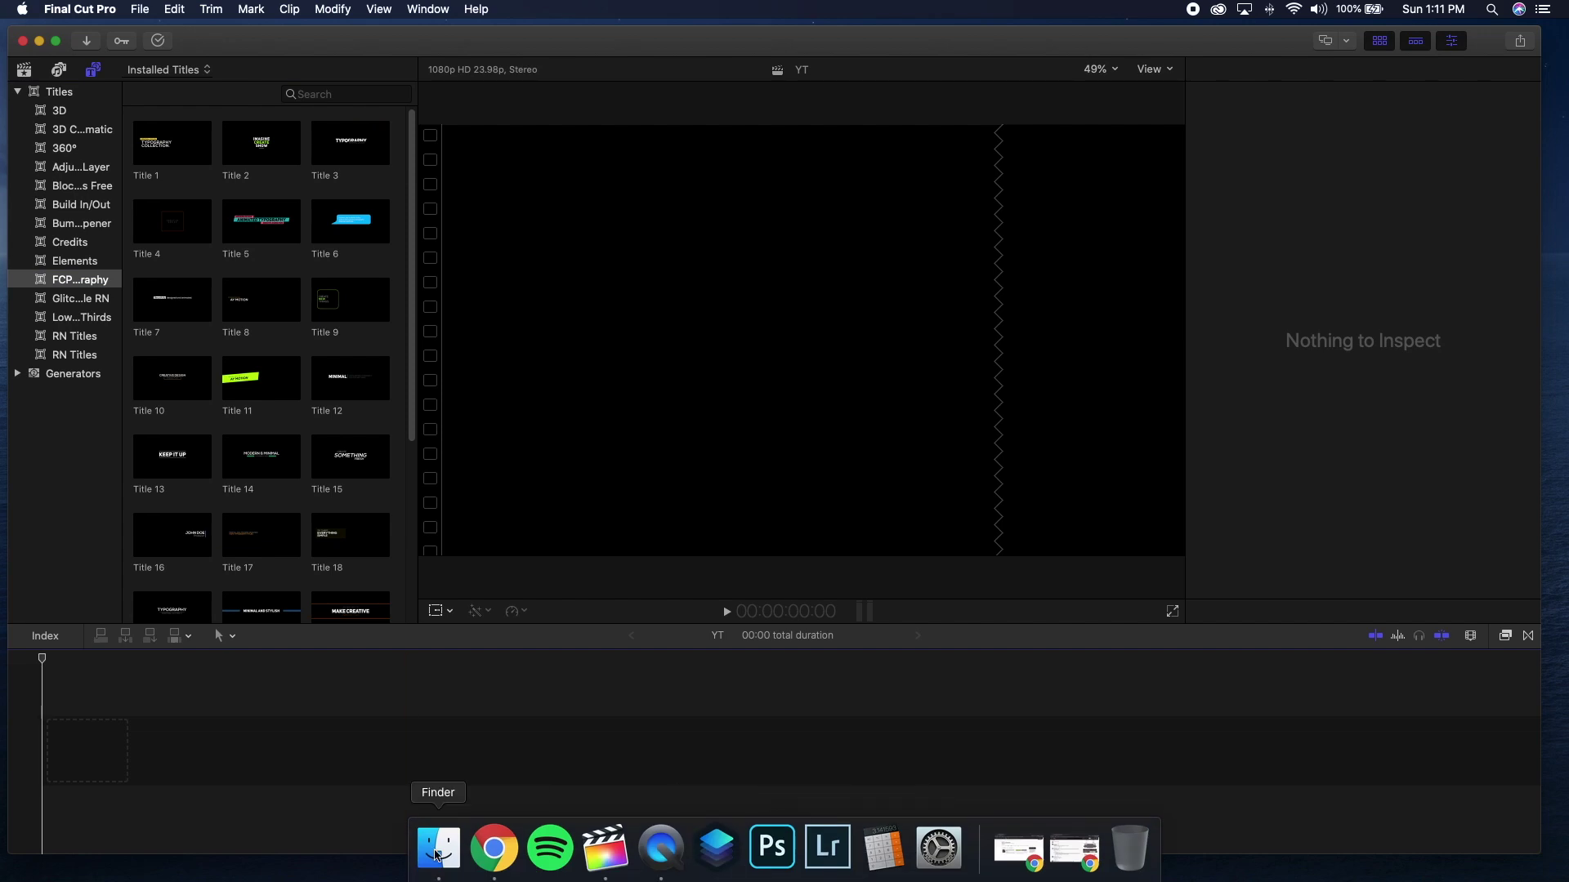
{"action": "left_click", "coordinate": [438, 845]}
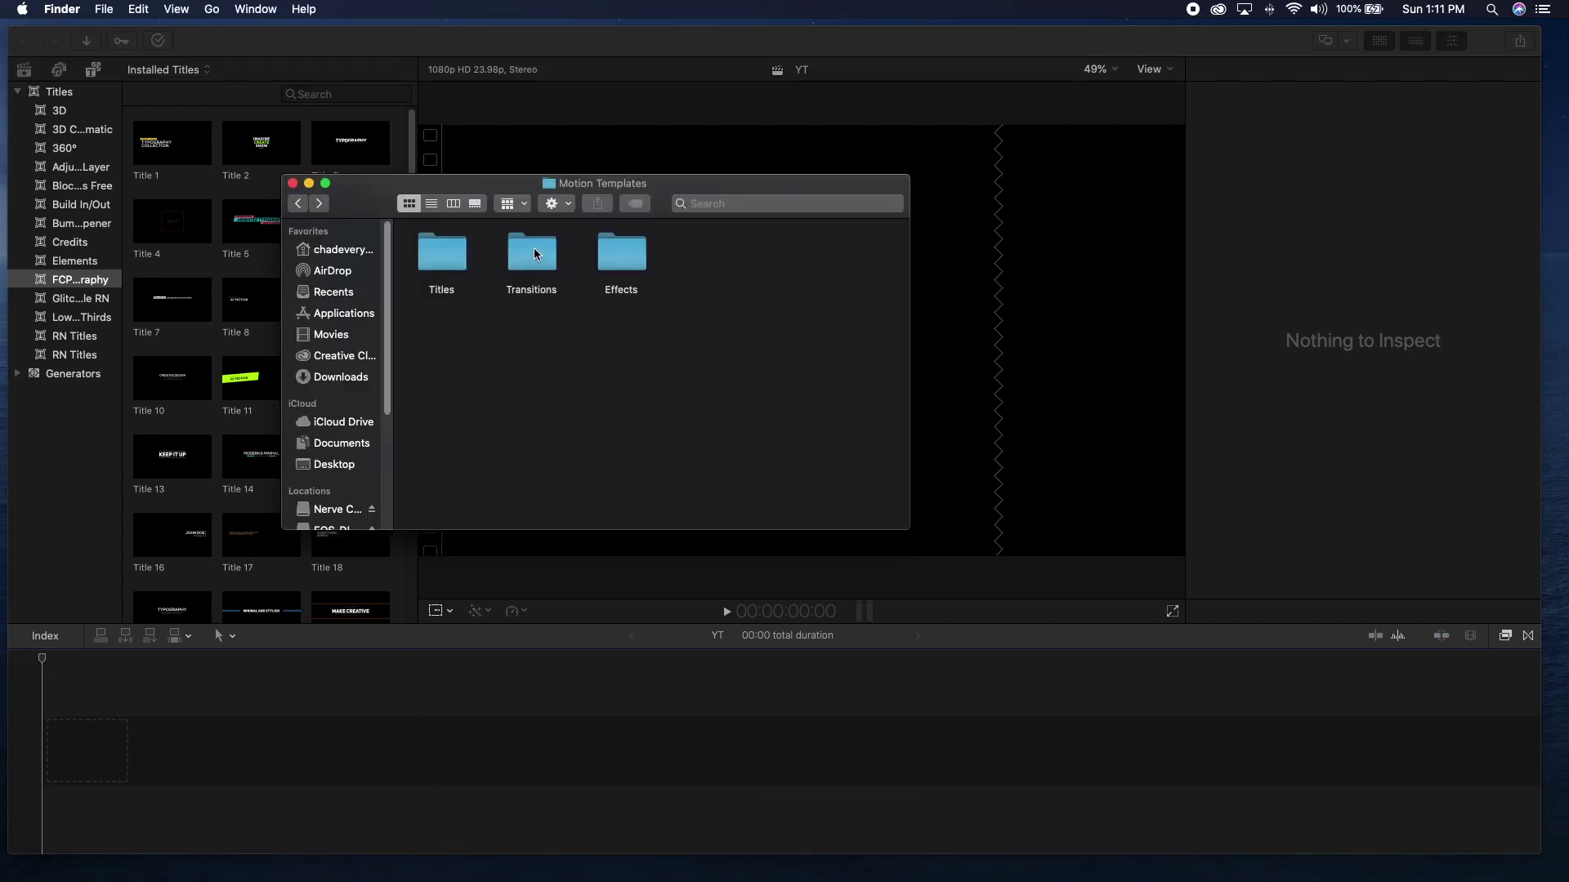
{"action": "left_click", "coordinate": [634, 260]}
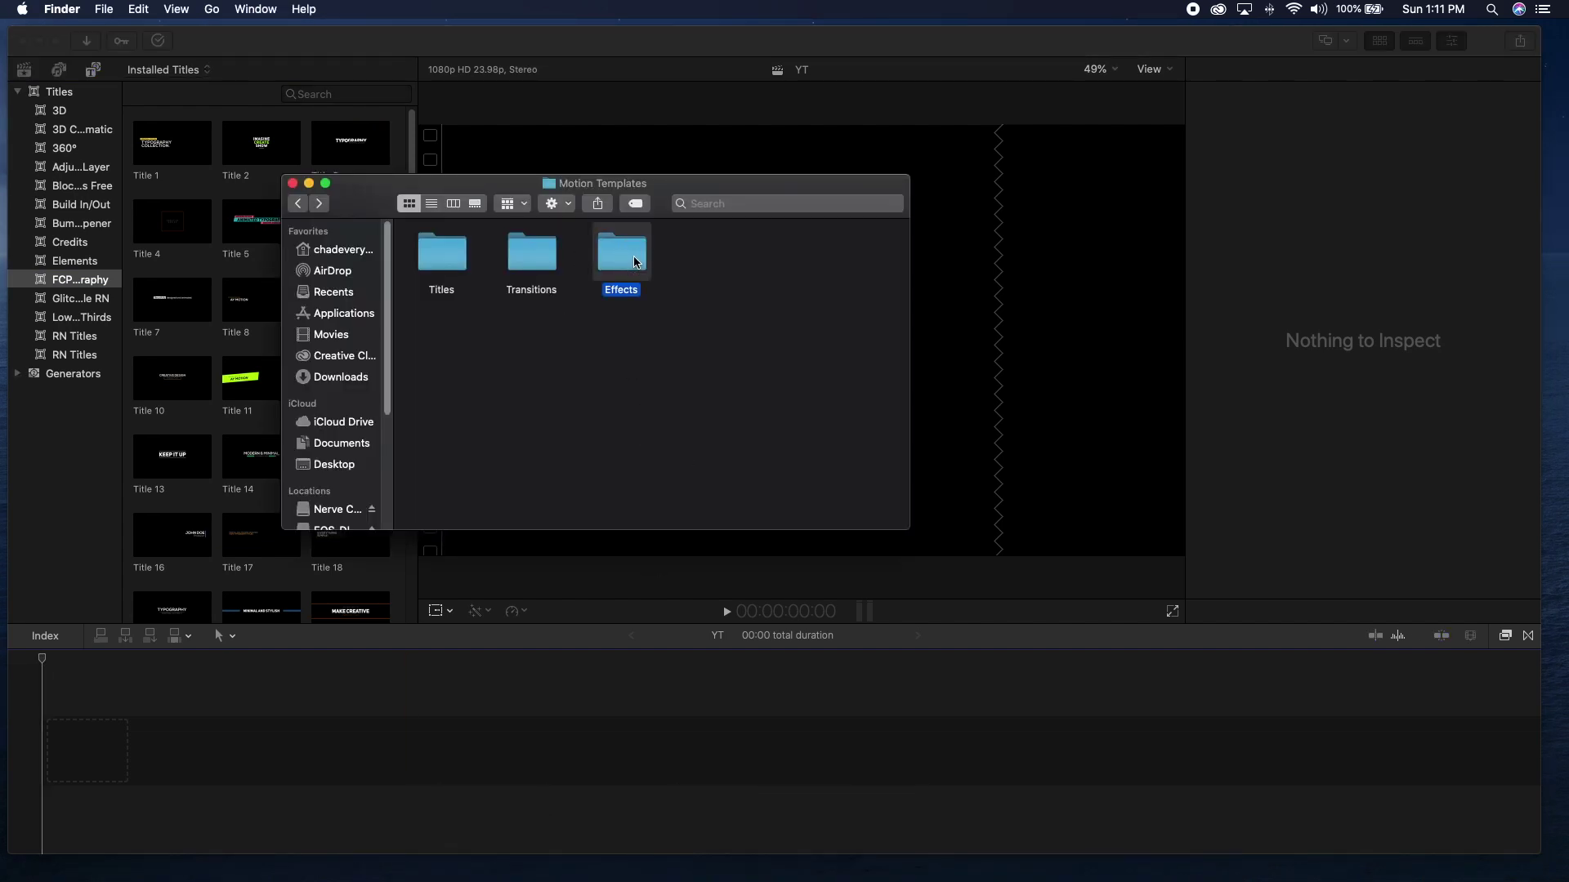
{"action": "key", "text": "Return"}
{"action": "left_click", "coordinate": [659, 275]}
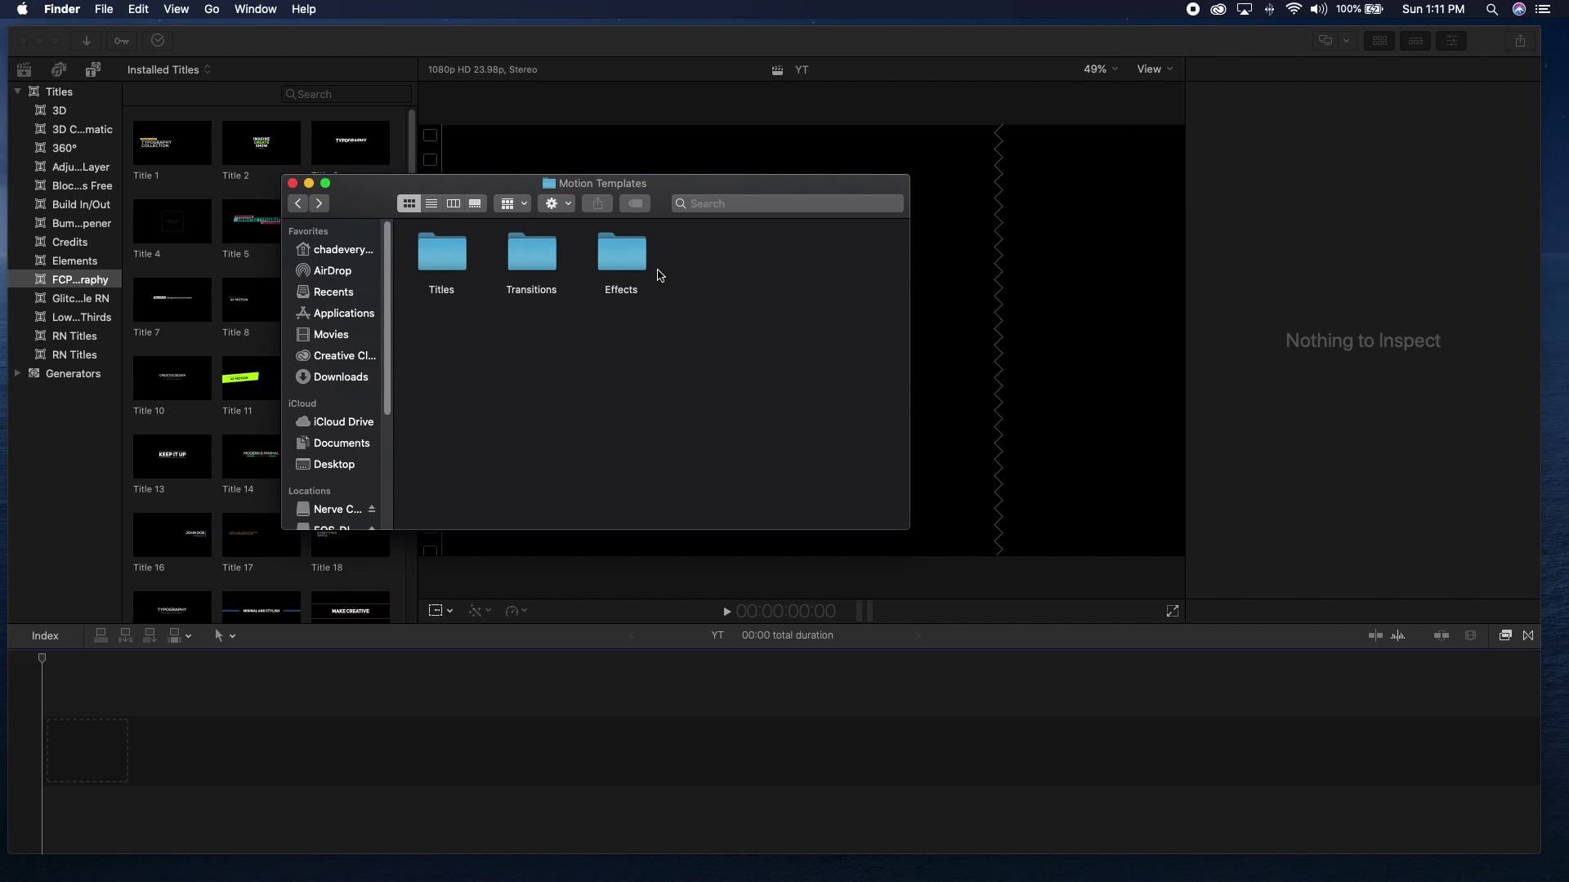
{"action": "double_click", "coordinate": [539, 274]}
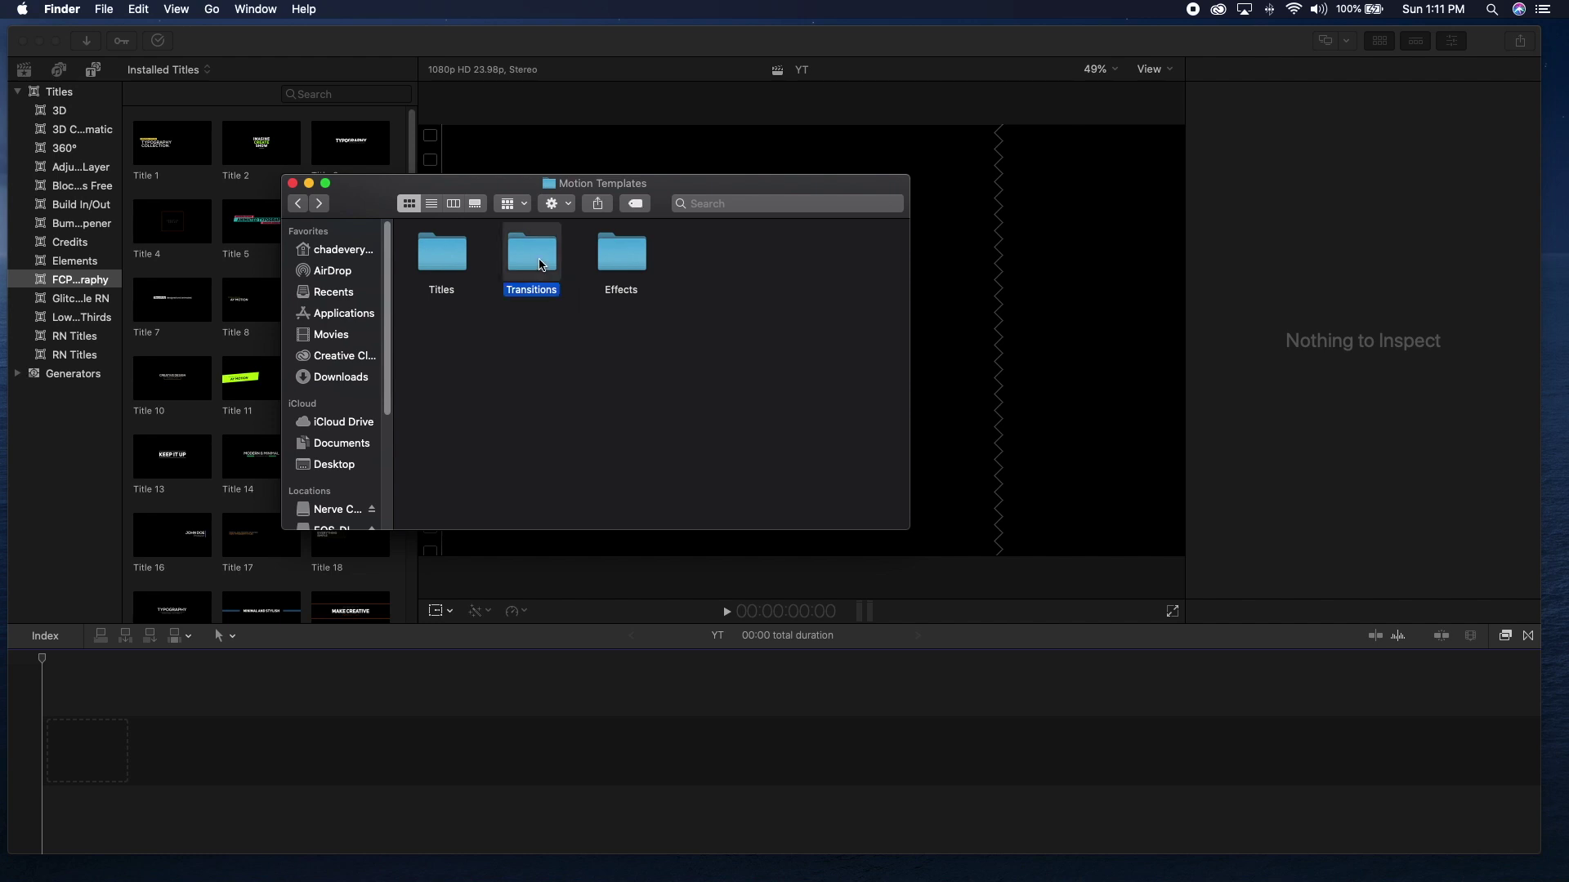
{"action": "left_click", "coordinate": [297, 203]}
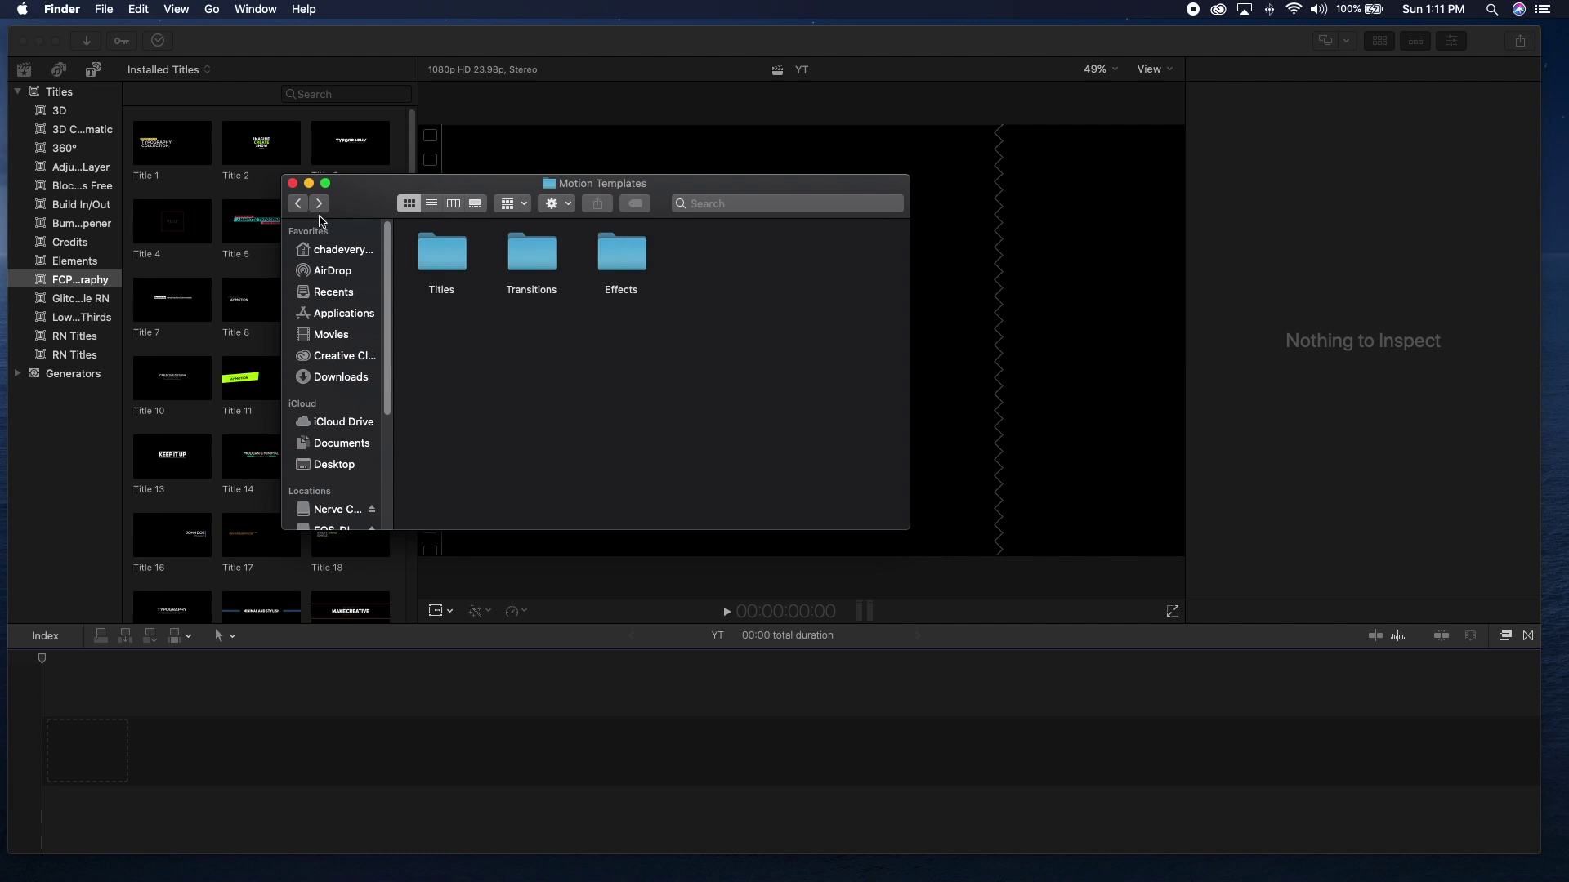